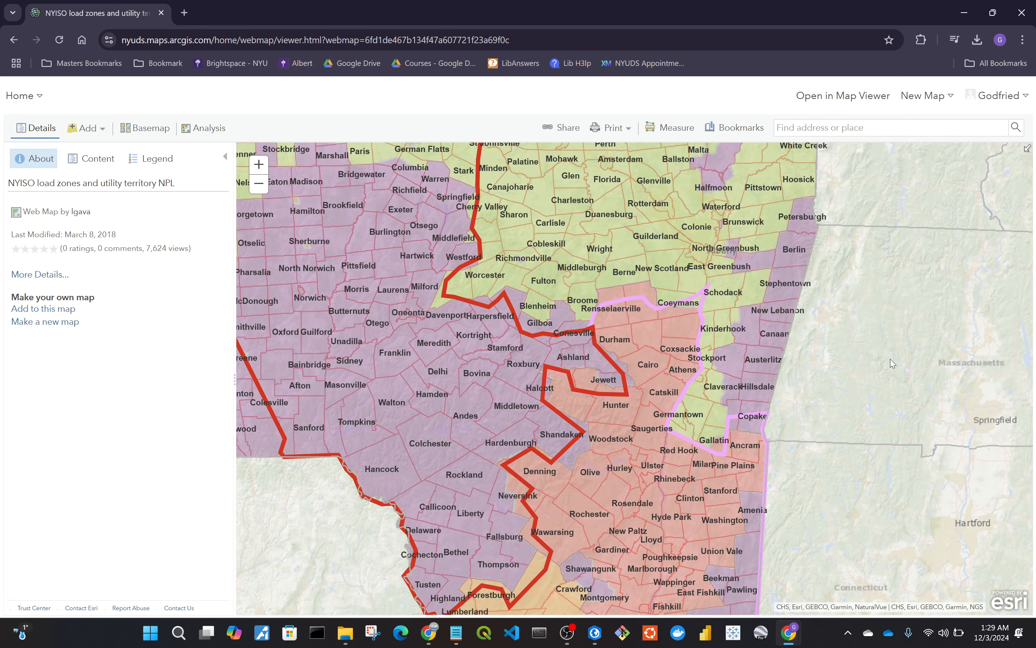
pyautogui.moveTo(900, 356); pyautogui.dragTo(899, 359)
pyautogui.click(1006, 99)
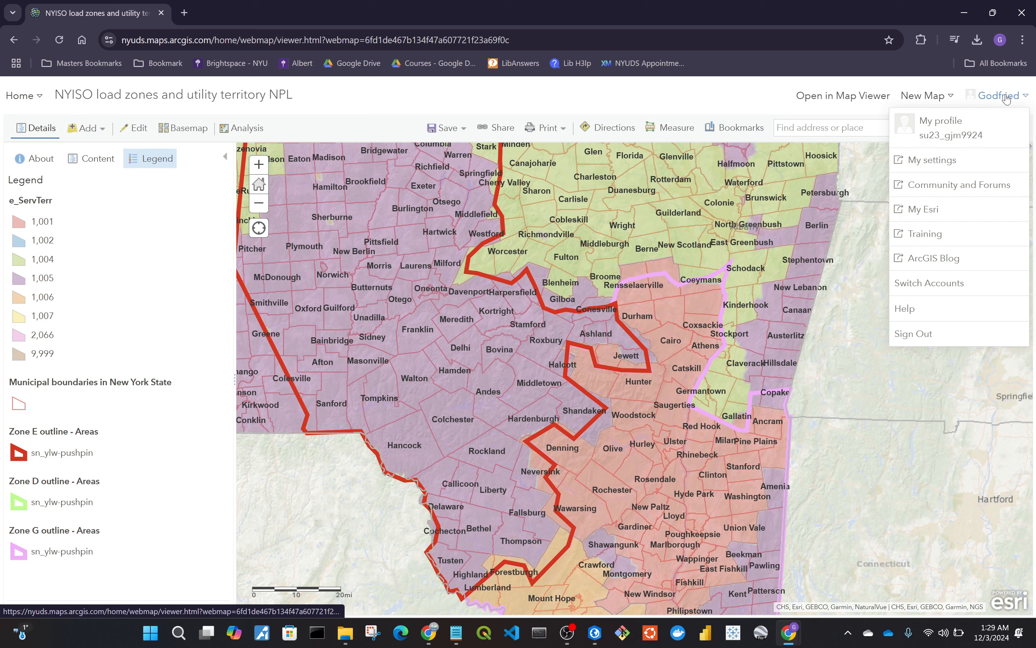
pyautogui.click(1007, 99)
pyautogui.click(1006, 99)
pyautogui.click(1006, 99)
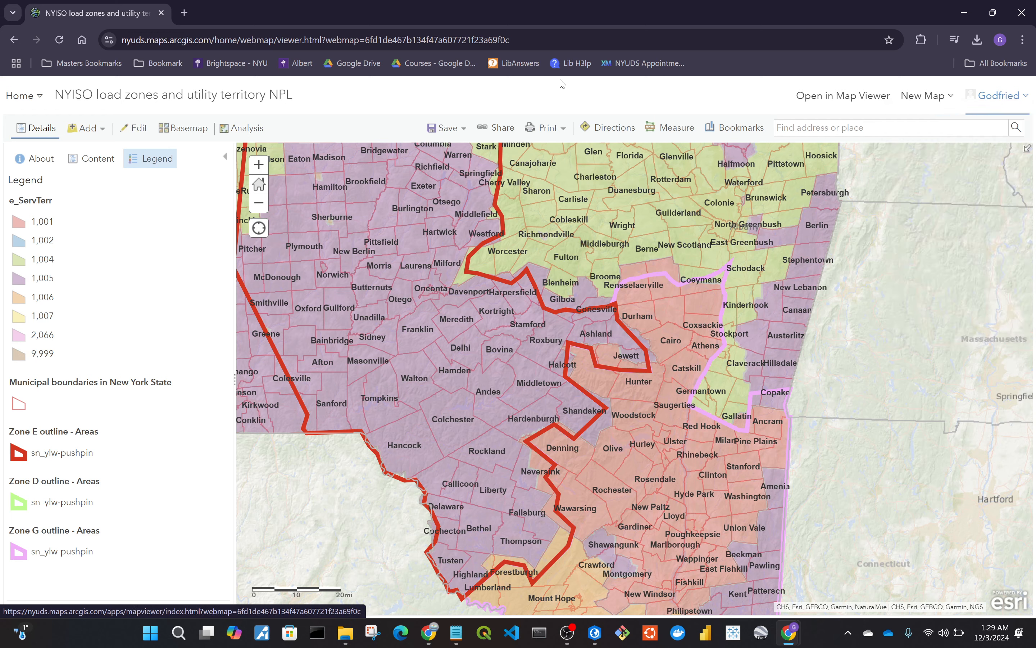
# Open the map's layer list and view the options menu of the e_ServTerr layer.
pyautogui.click(96, 164)
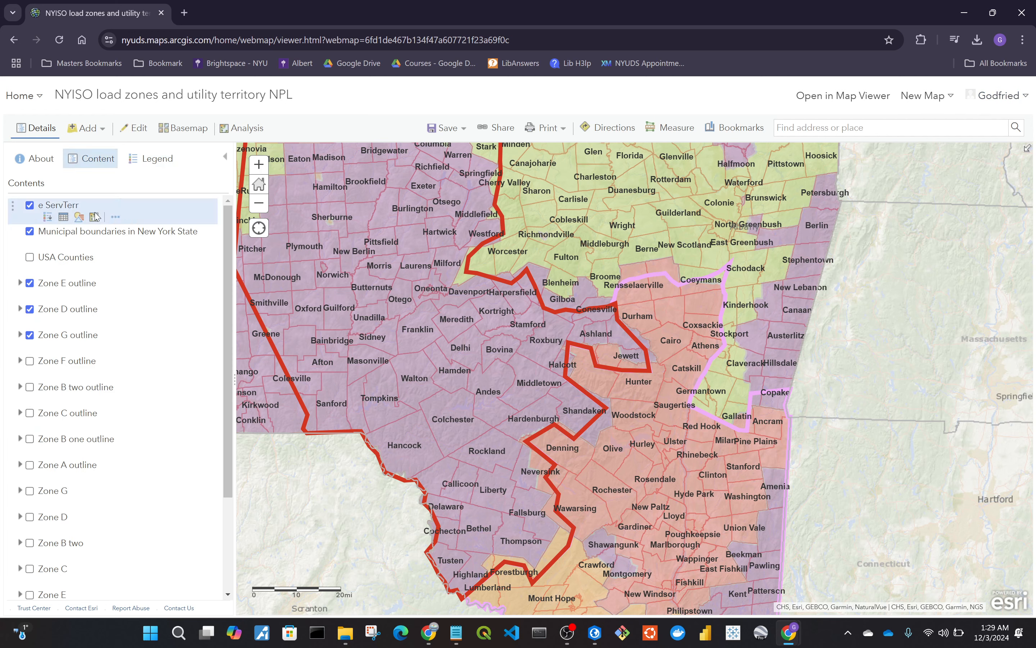
pyautogui.click(116, 217)
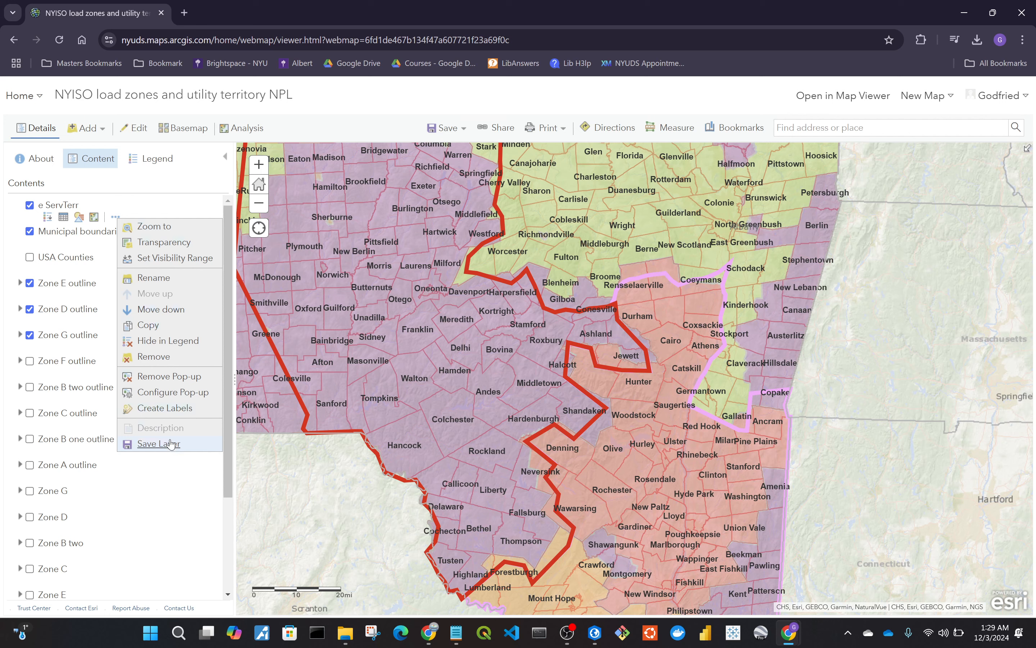
pyautogui.click(209, 174)
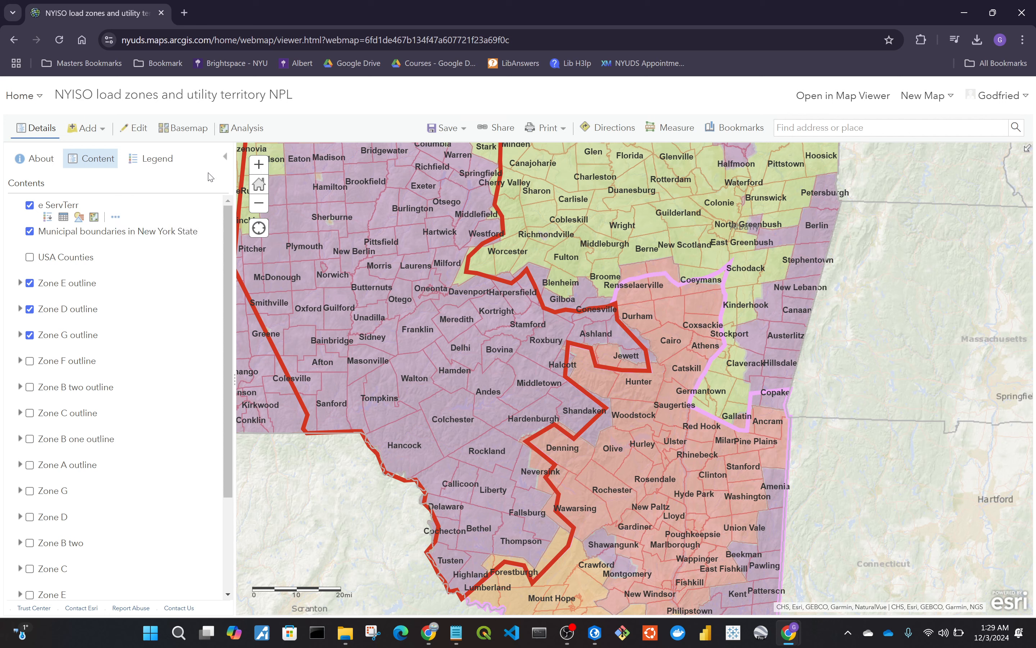
pyautogui.click(115, 217)
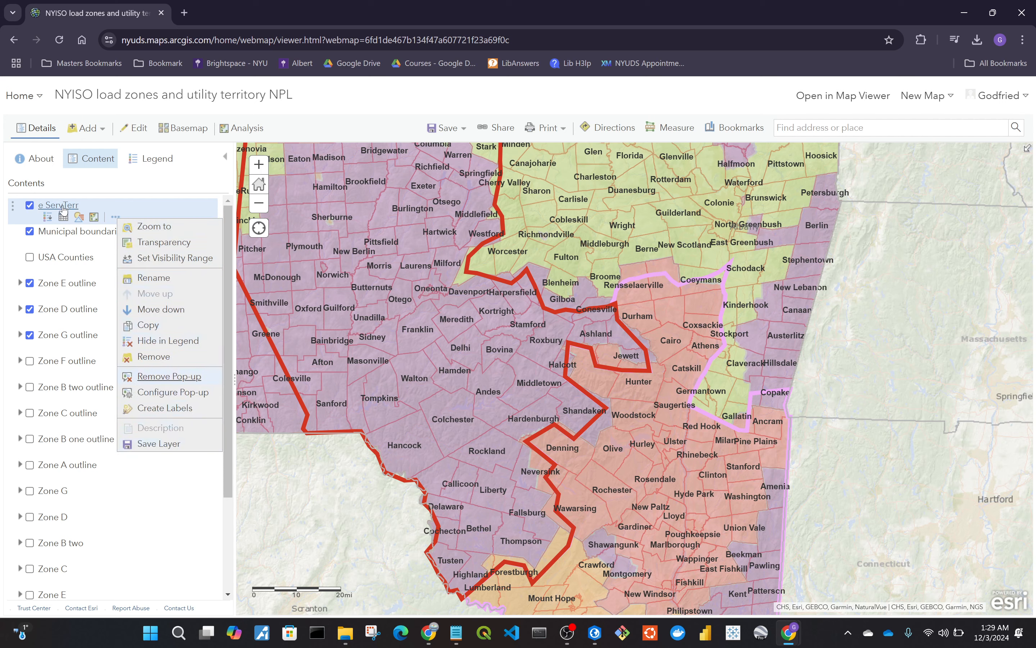
pyautogui.click(162, 183)
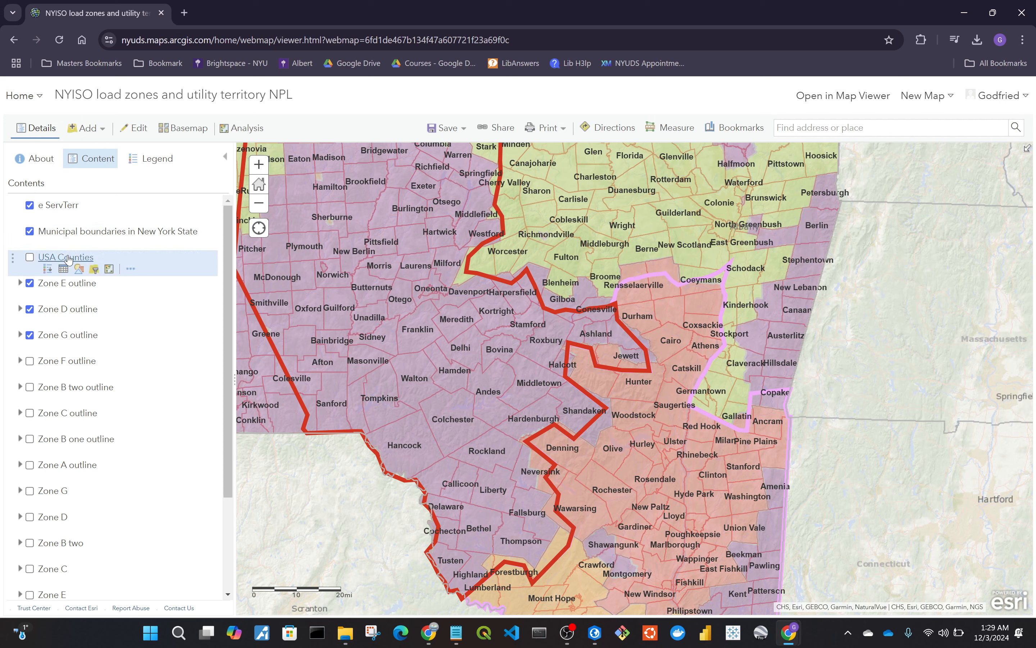
# Save the Municipal boundaries in New York State layer as a new item titled Municipal boundaries in New York State-Copy.
pyautogui.click(130, 243)
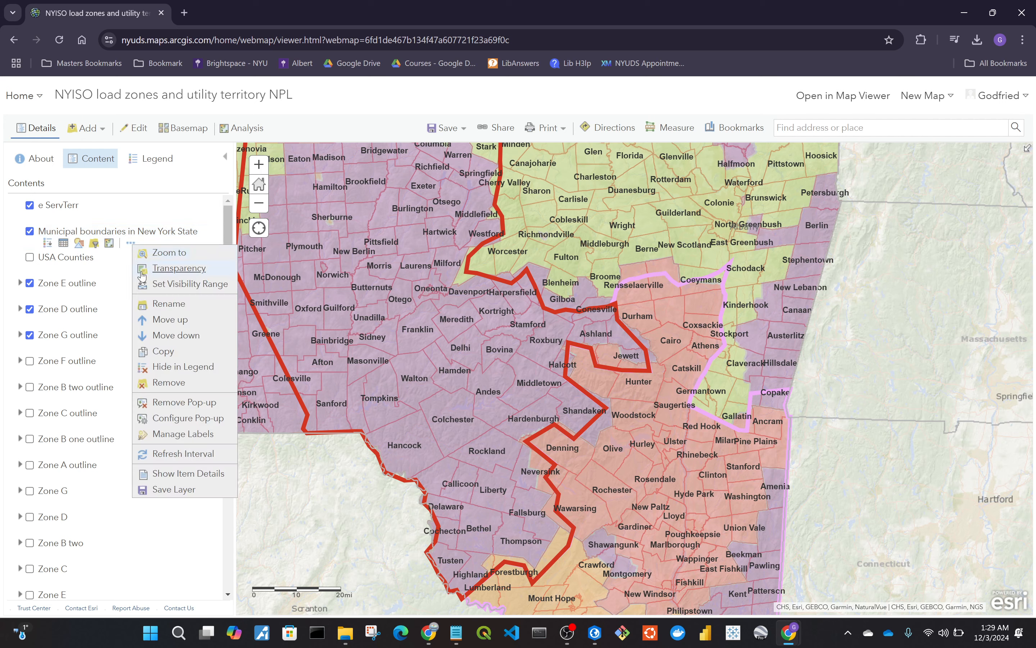
pyautogui.click(174, 489)
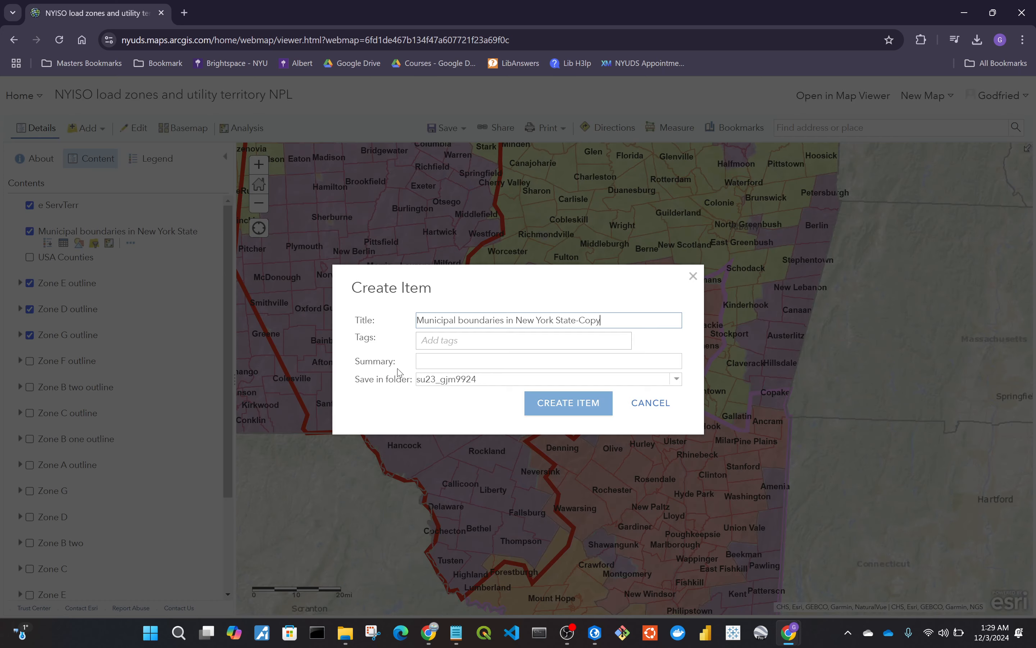
pyautogui.click(577, 408)
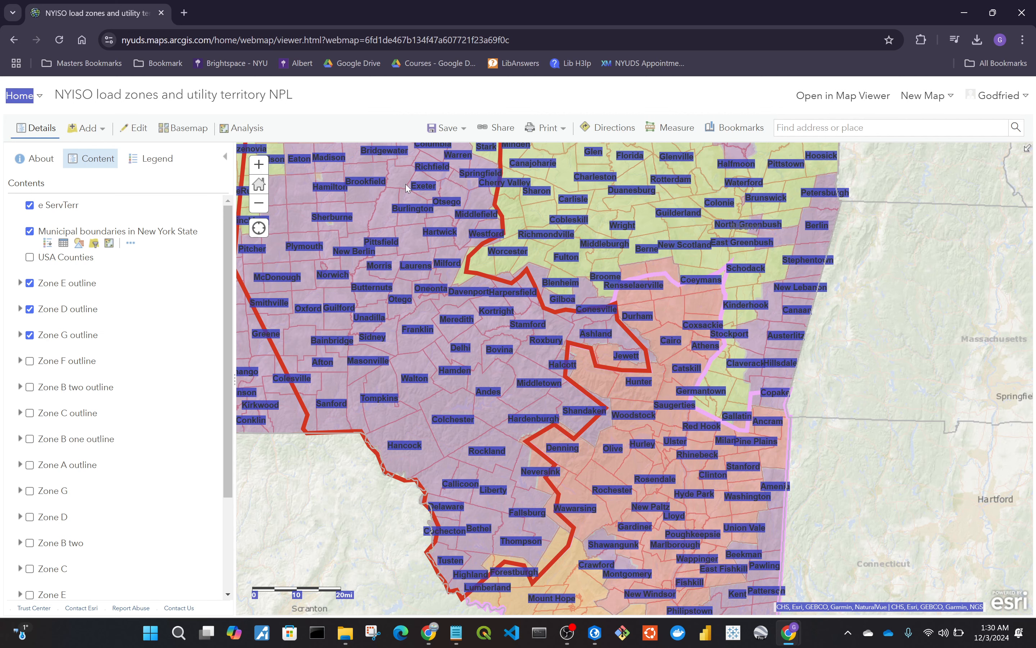
# Open the ArcGIS home page in a new browser tab and go to My Content.
pyautogui.click(334, 98)
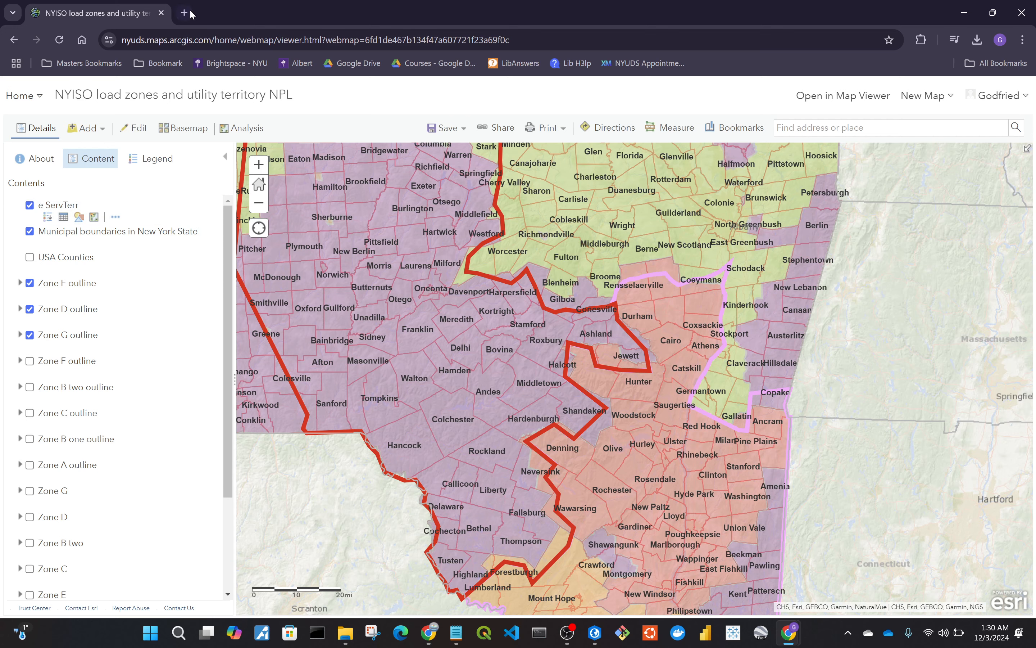
pyautogui.moveTo(246, 40); pyautogui.dragTo(92, 42)
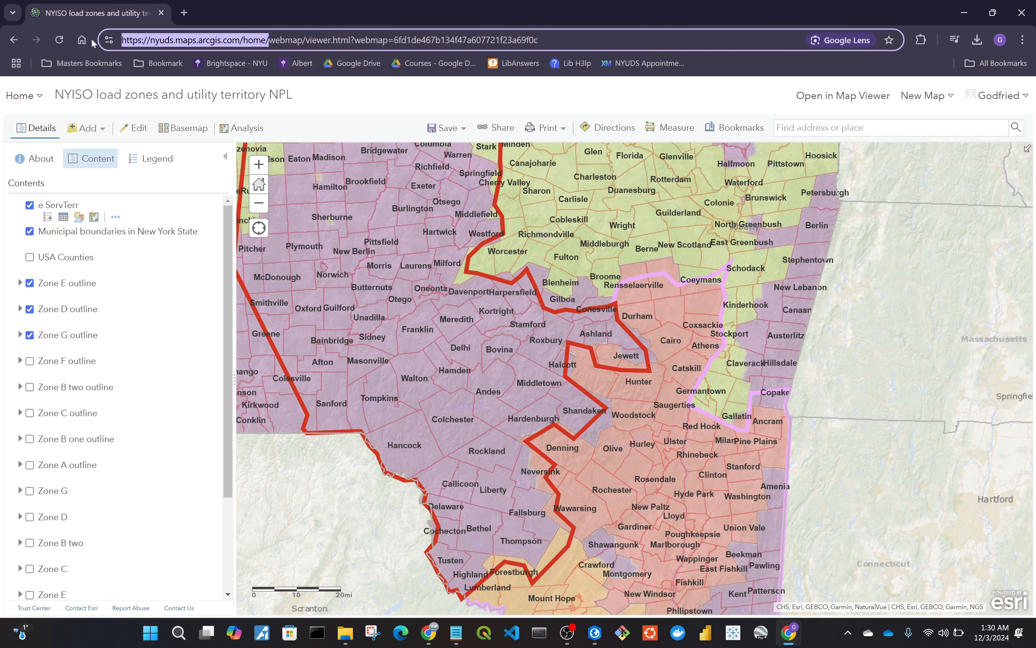
pyautogui.hotkey('ctrl', 'c')
pyautogui.hotkey('ctrl', 't')
pyautogui.hotkey('ctrl', 'v')
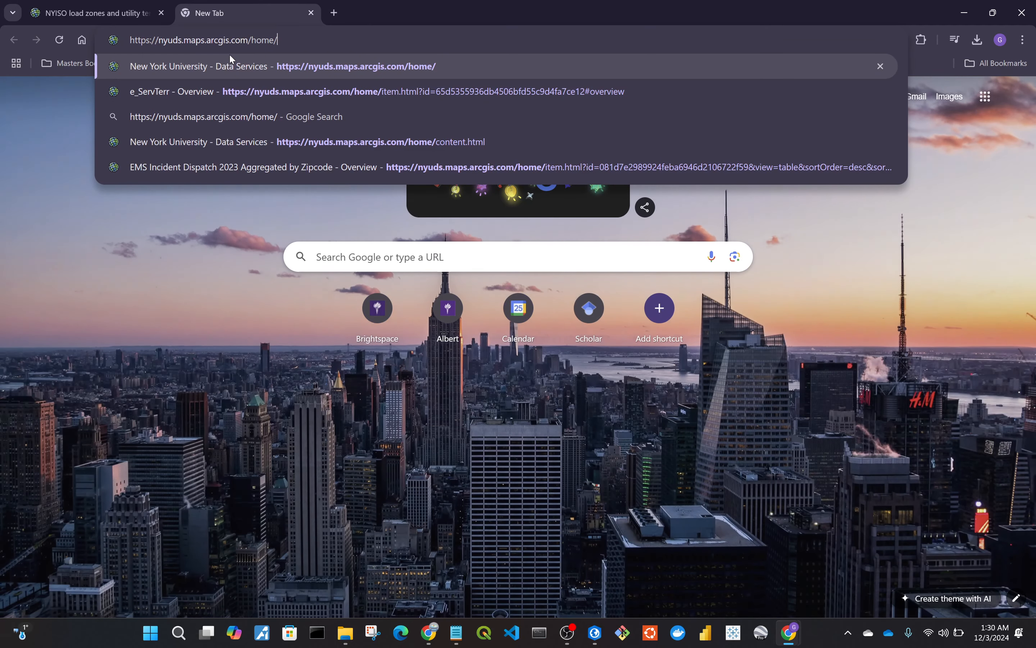
pyautogui.press('Return')
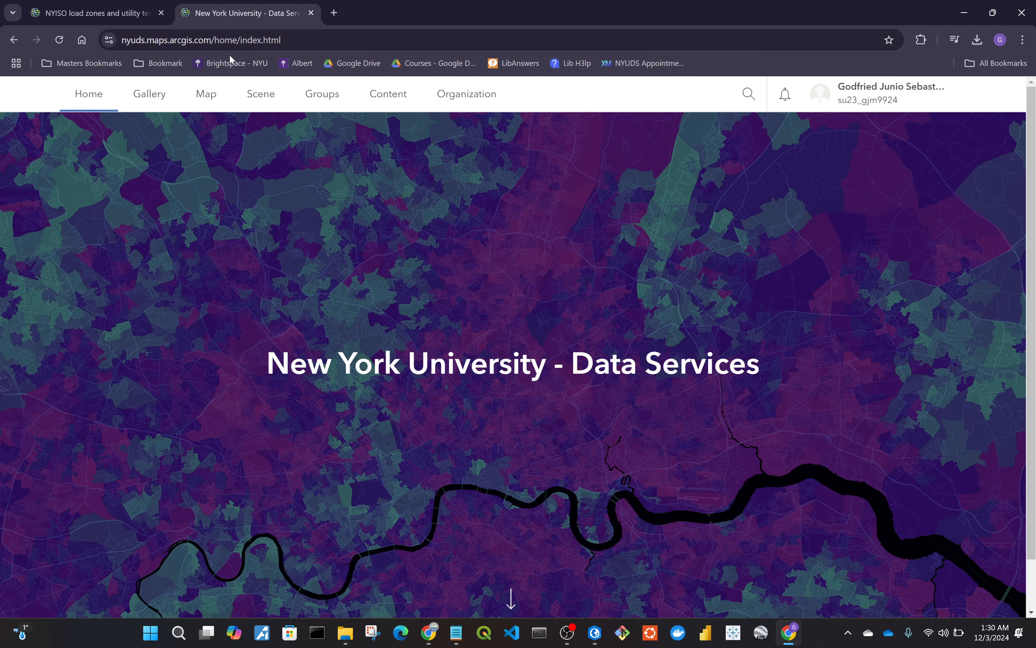
pyautogui.click(364, 107)
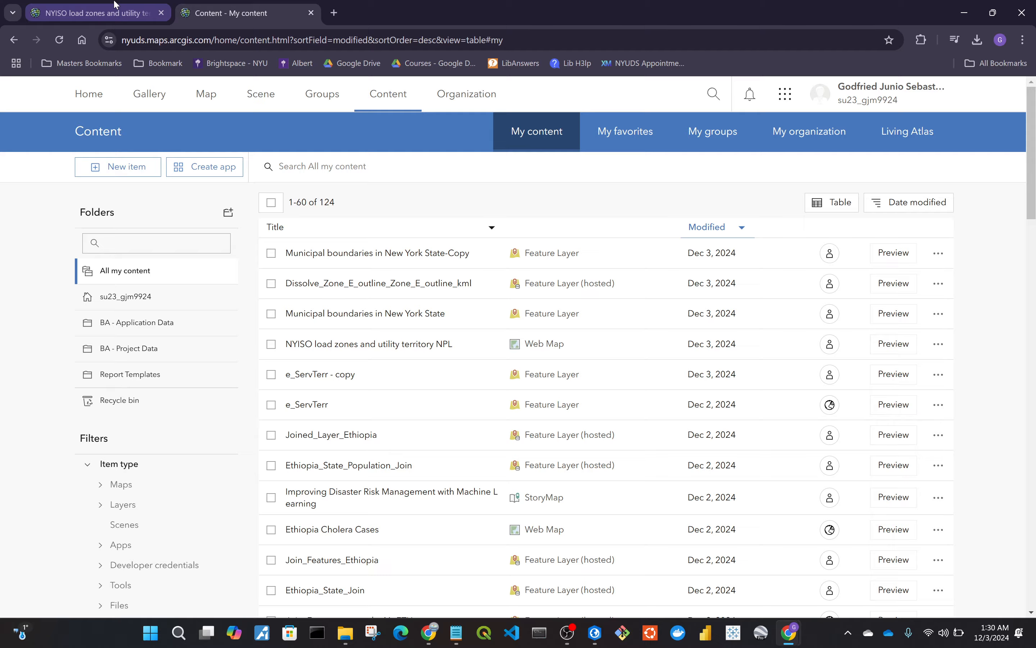
# Return to the web map and turn on the Zone E layer.
pyautogui.click(124, 16)
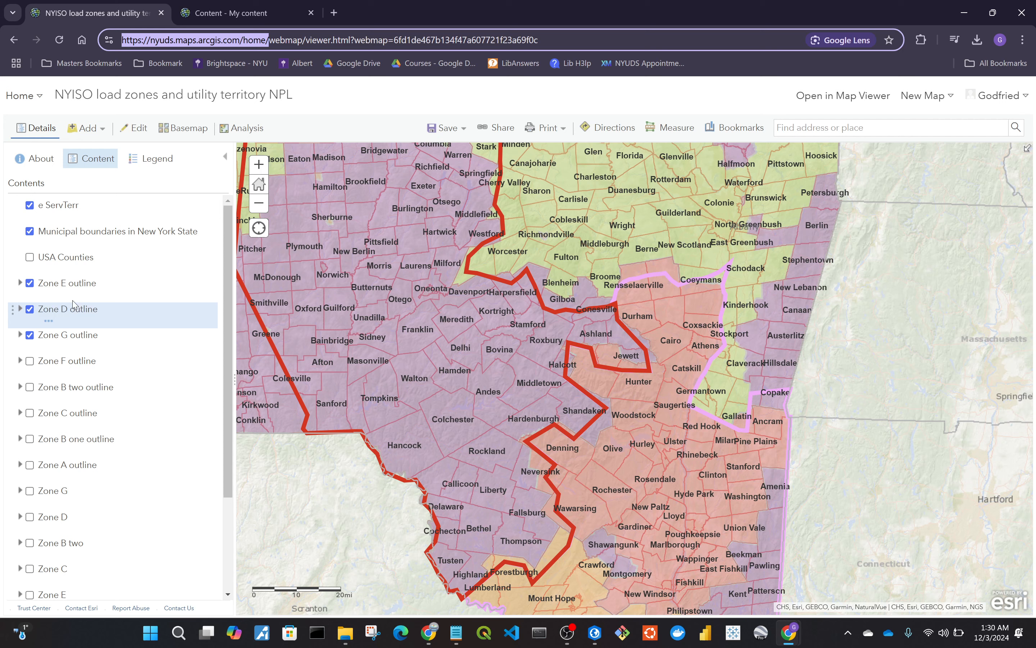
pyautogui.scroll(-1, 117, 325)
pyautogui.scroll(-3, 118, 326)
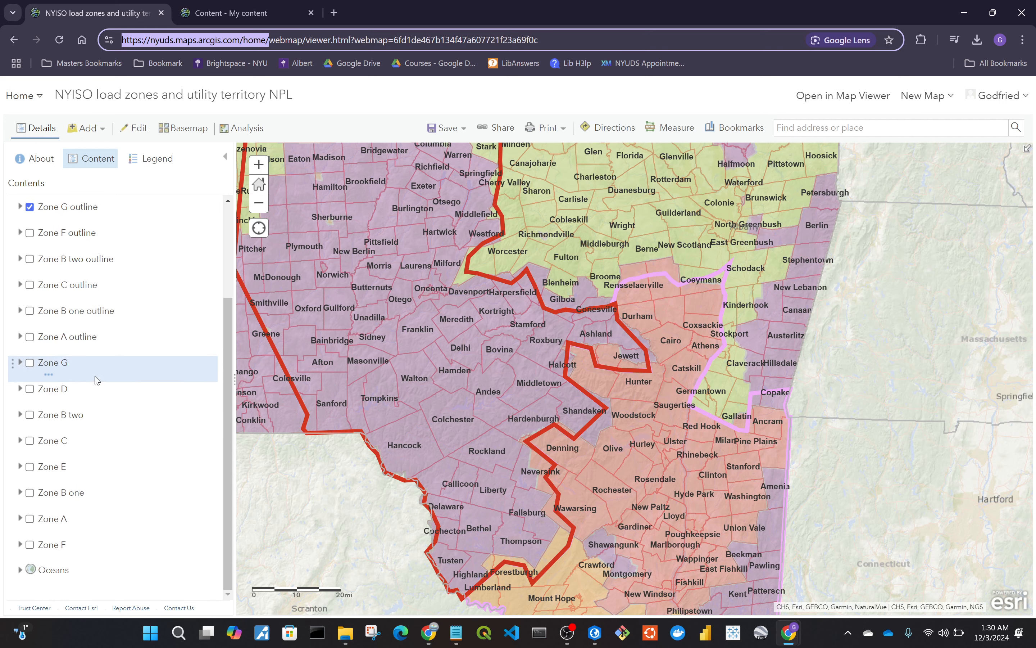
pyautogui.click(29, 467)
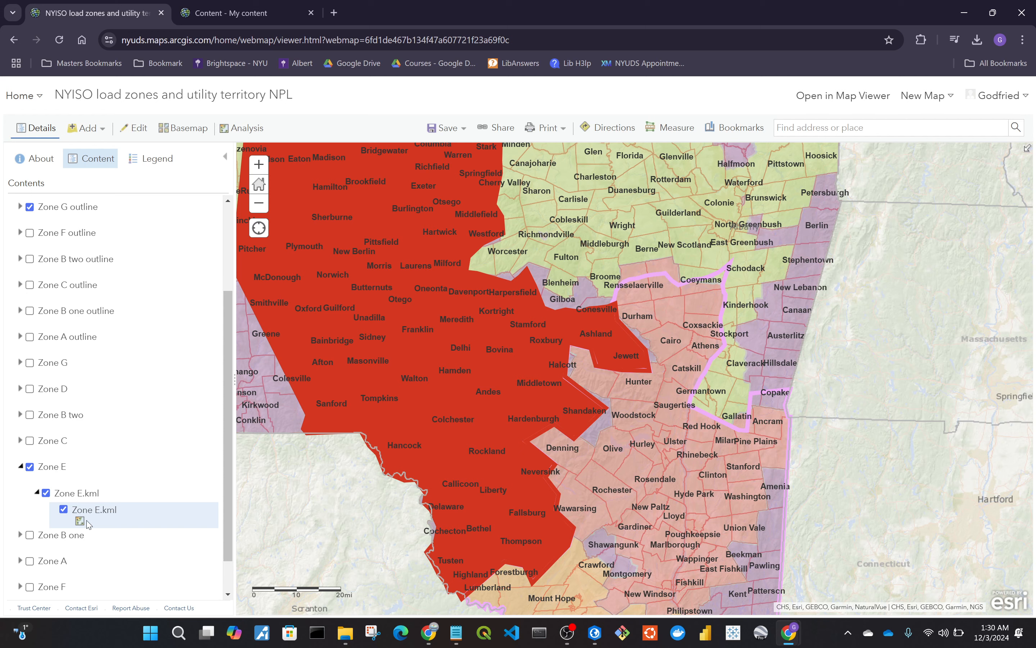
# Open the attribute table of the e_ServTerr layer.
pyautogui.scroll(3, 107, 420)
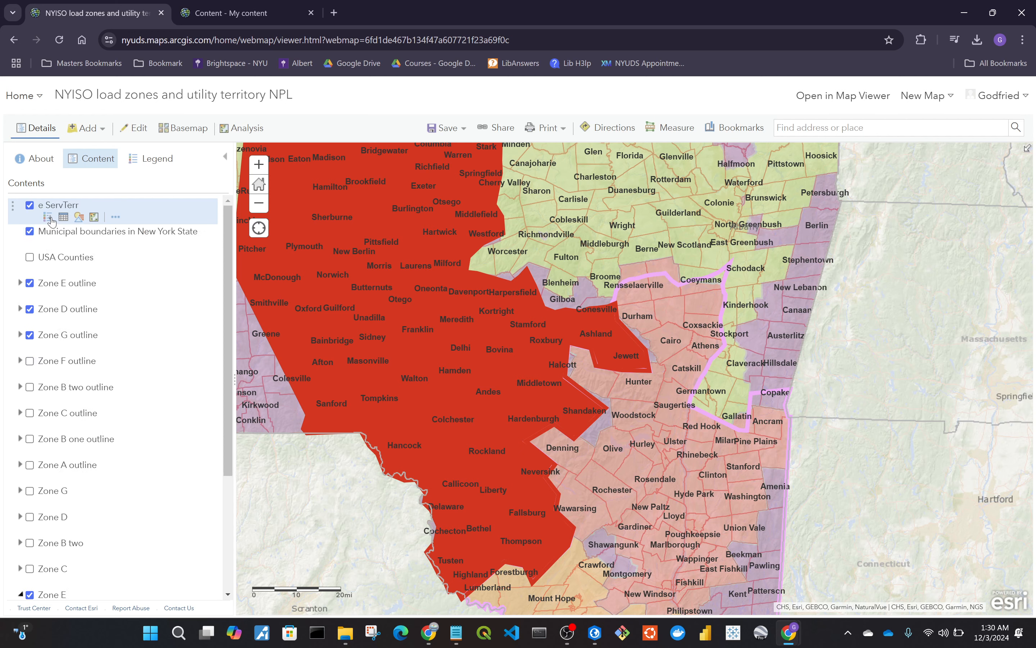
pyautogui.click(63, 217)
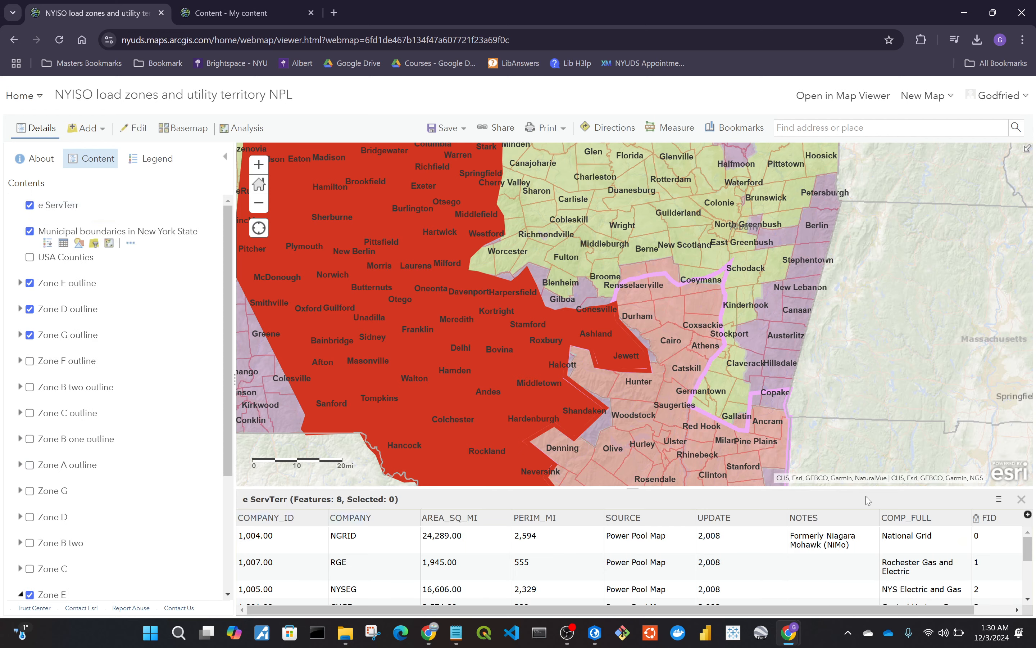
pyautogui.moveTo(83, 221)
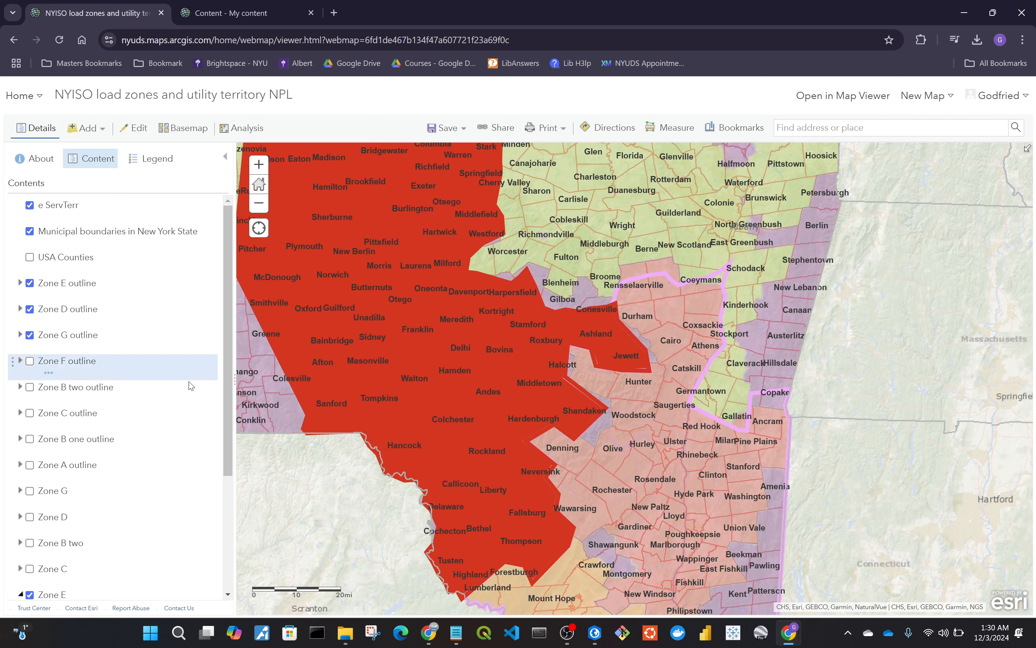
# Start the Dissolve Boundaries analysis tool for the Zone E.kml layer.
pyautogui.scroll(-3, 138, 471)
pyautogui.moveTo(95, 466)
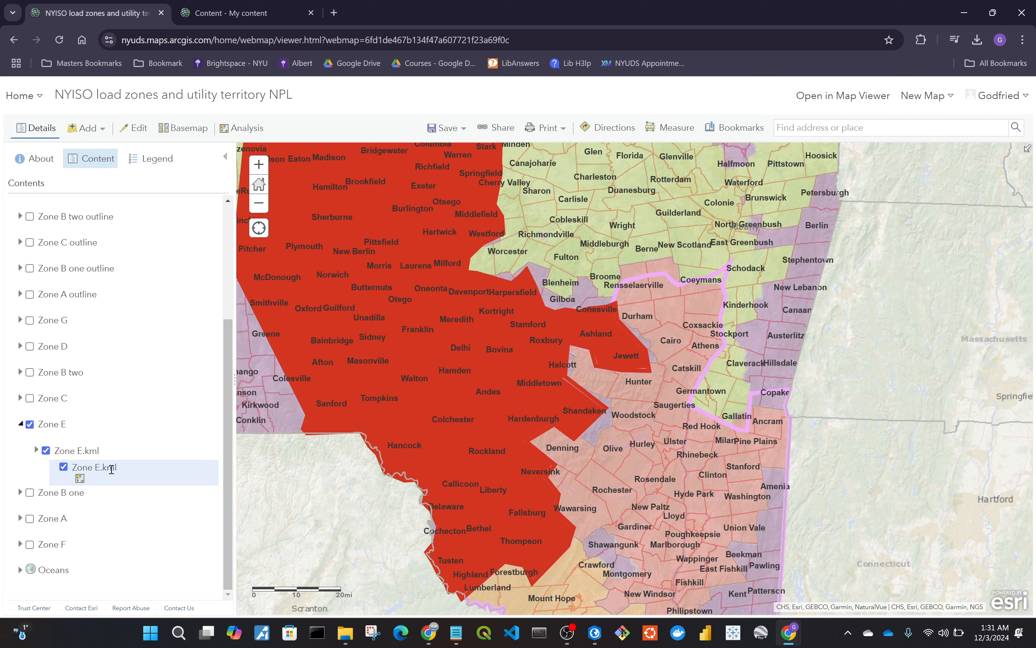
pyautogui.click(80, 479)
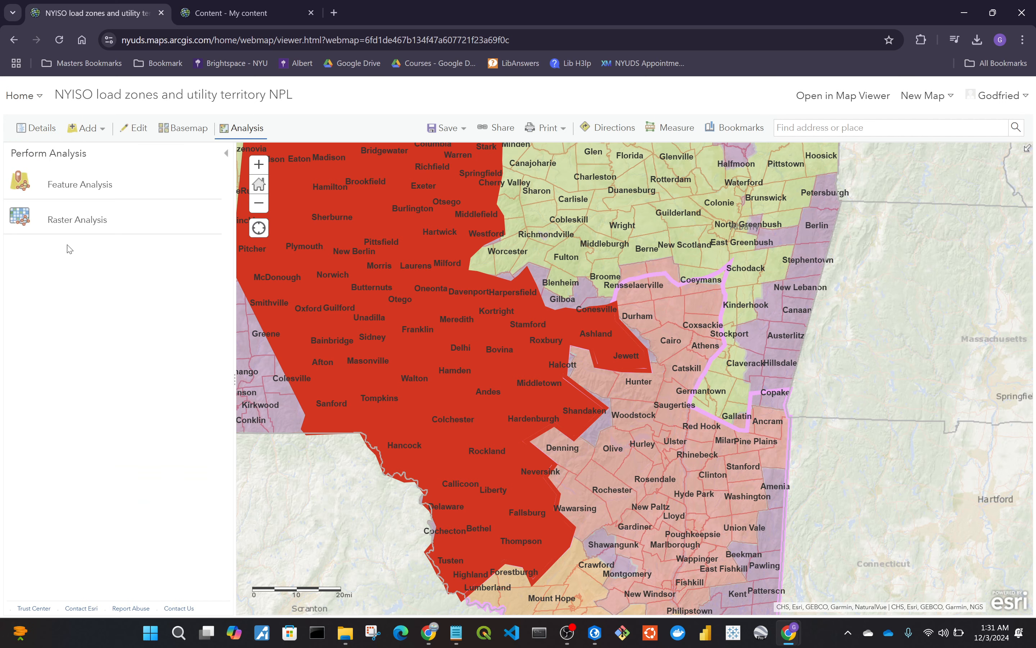
pyautogui.click(87, 188)
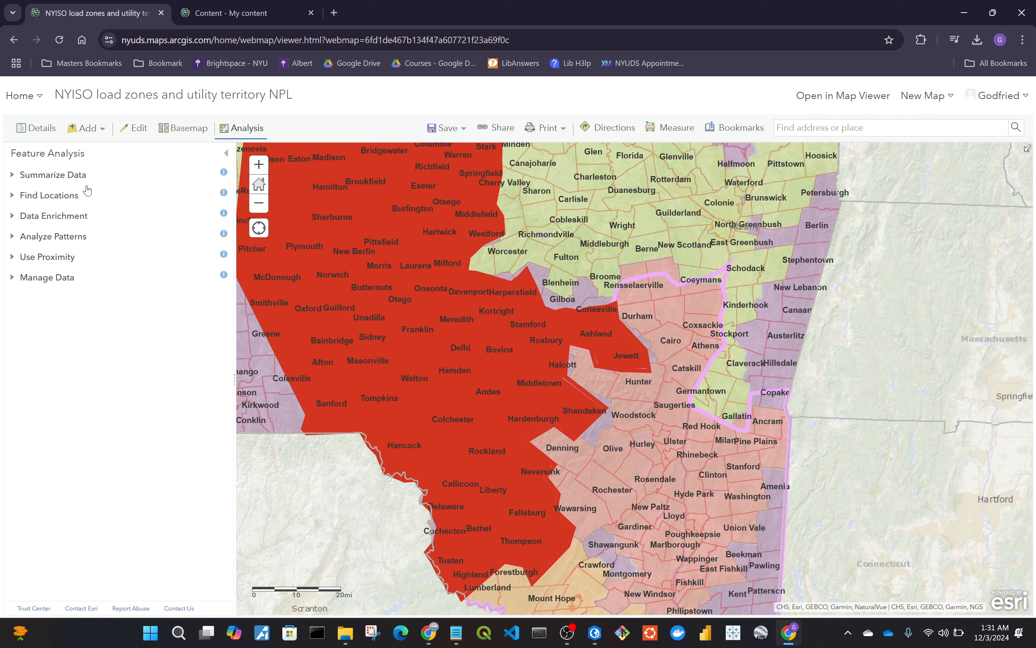
pyautogui.click(68, 283)
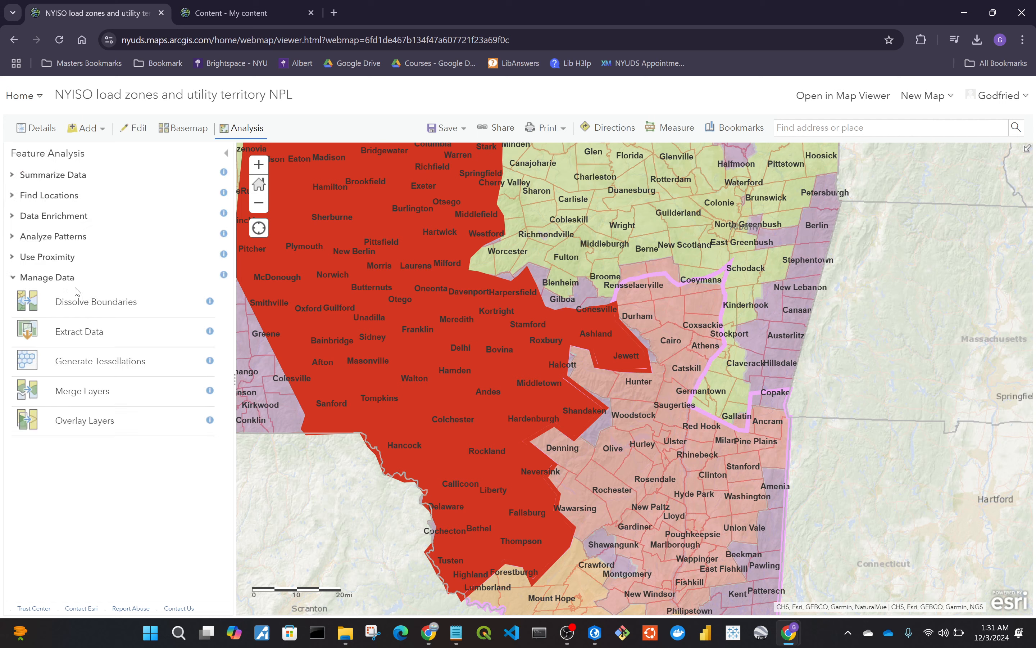
pyautogui.click(84, 308)
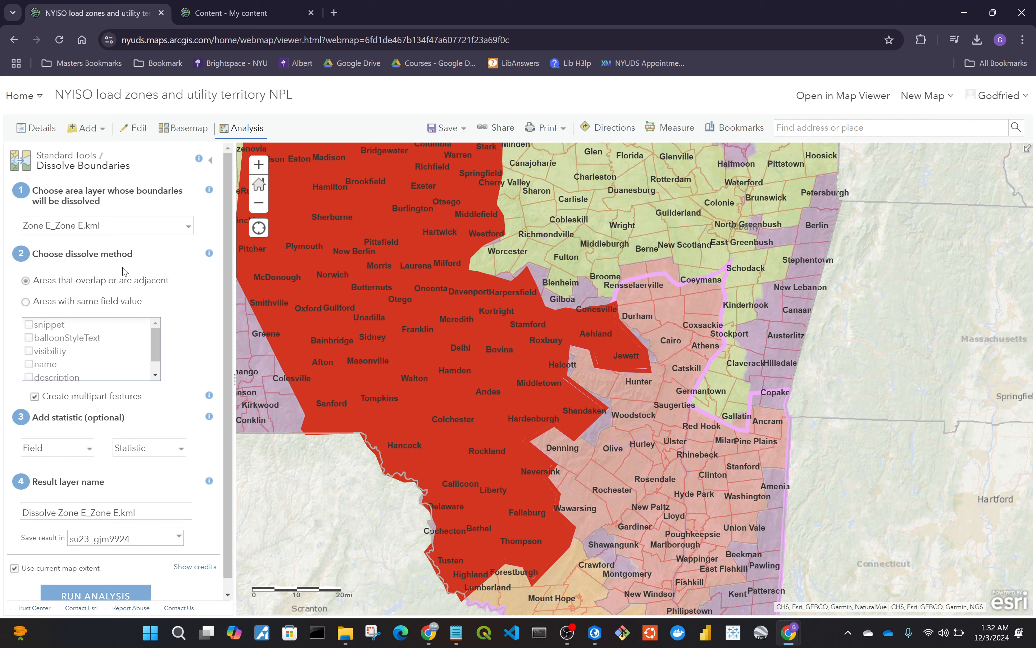
# Dissolve by areas with same field value, checking snippet, balloonStyleText, visibility, name, description and styleUrl.
pyautogui.click(114, 306)
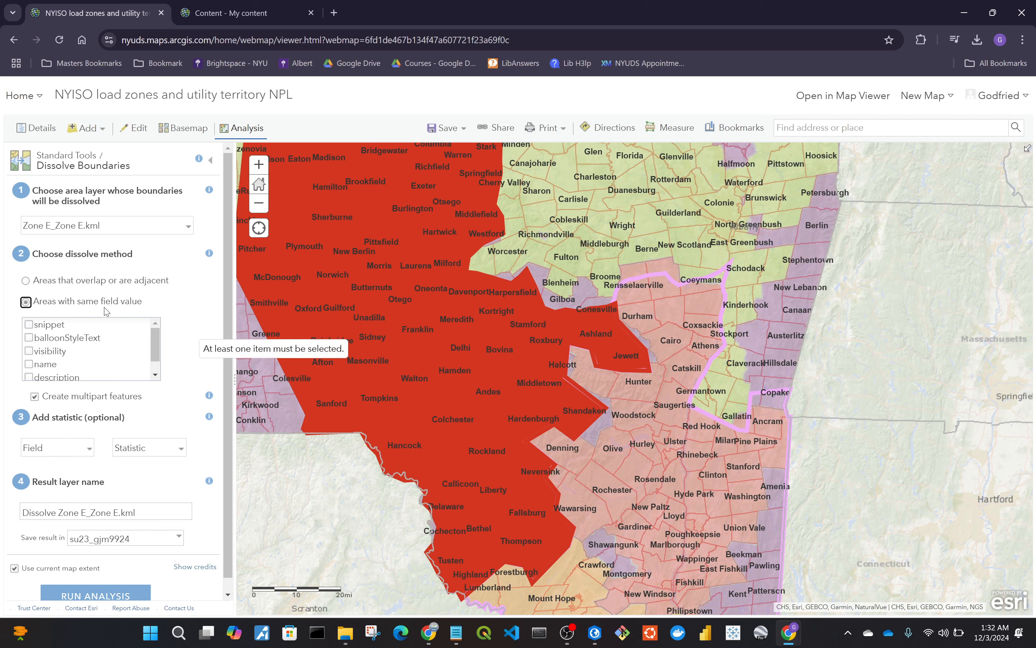
pyautogui.click(70, 325)
pyautogui.click(65, 338)
pyautogui.click(64, 351)
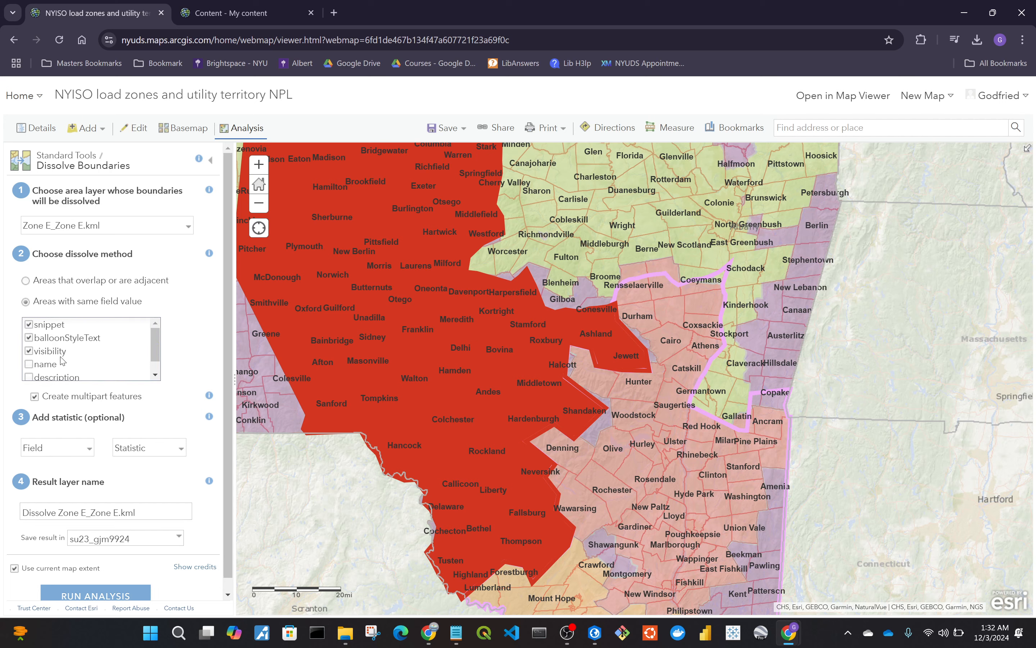
pyautogui.click(58, 365)
pyautogui.scroll(-1, 75, 368)
pyautogui.click(62, 363)
pyautogui.click(59, 372)
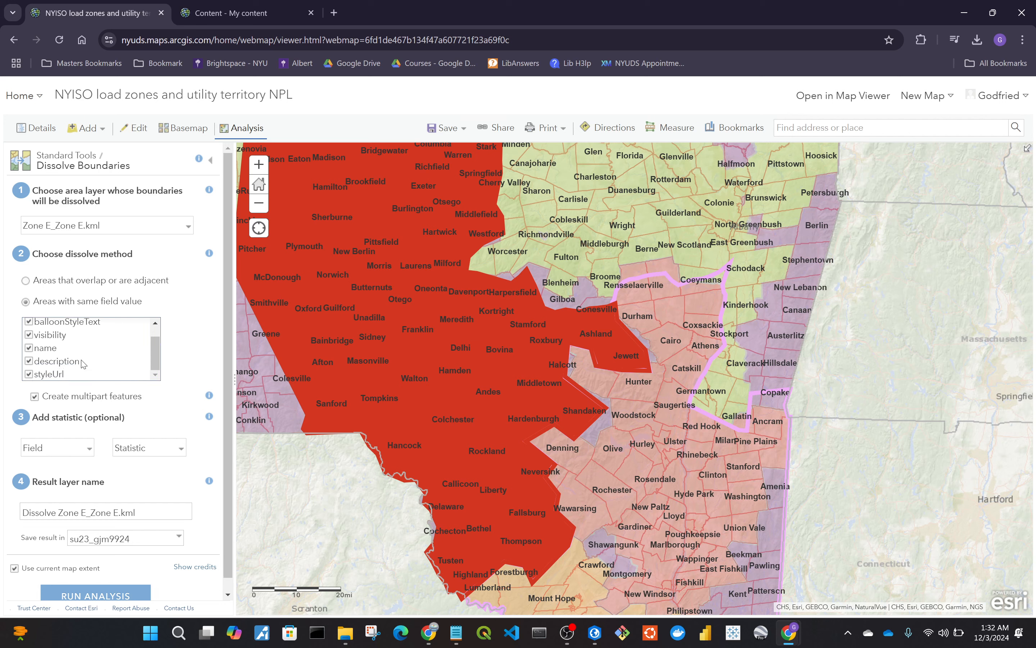
pyautogui.scroll(2, 160, 342)
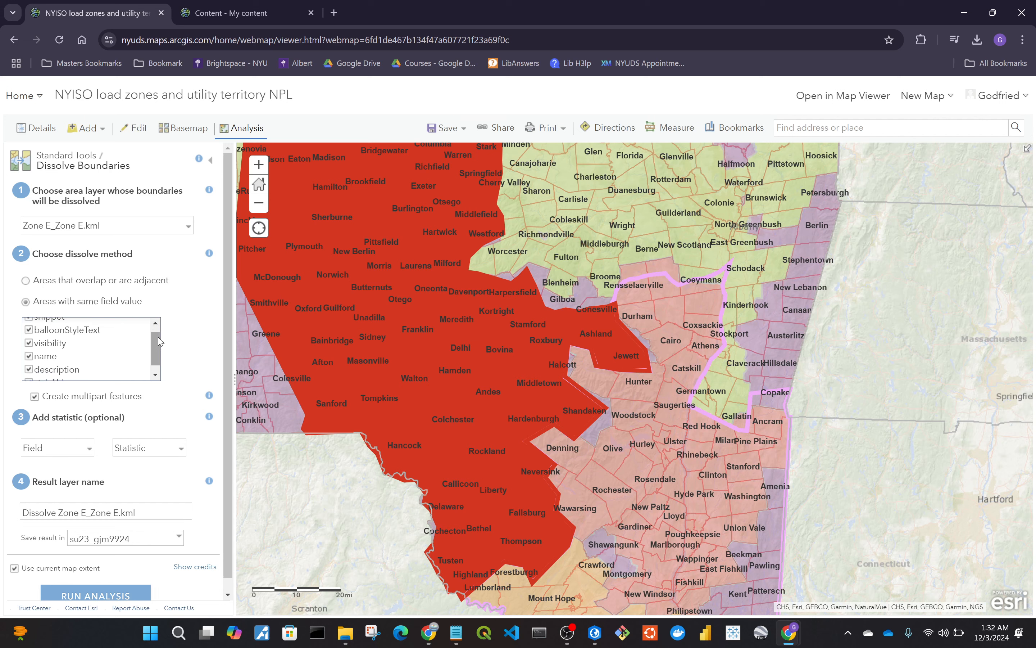
pyautogui.scroll(-1, 191, 332)
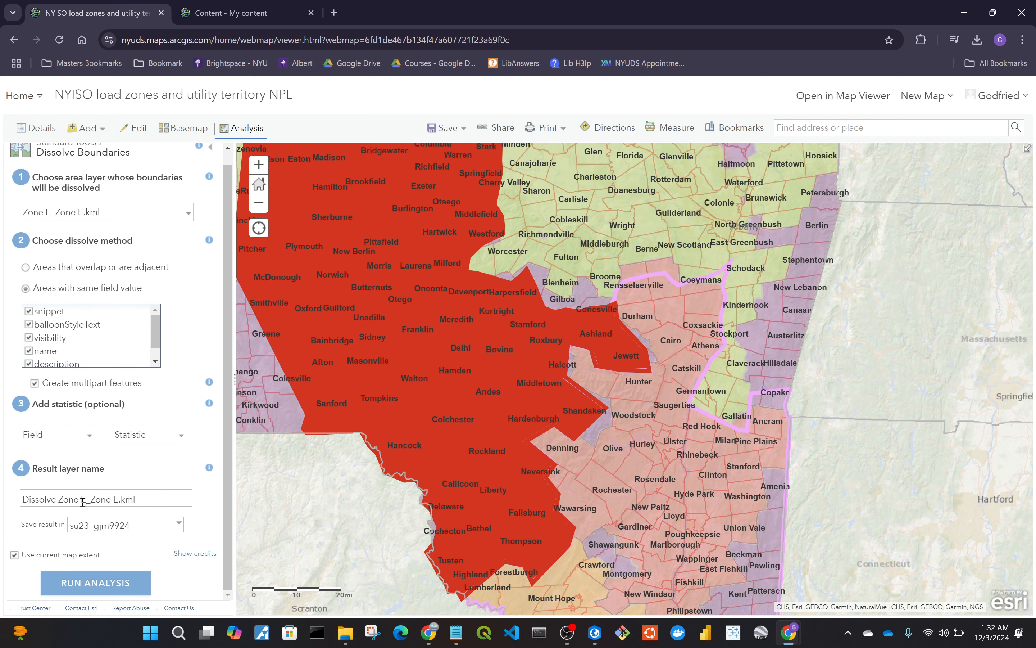
# Name the result layer NYISO Zone E and try to run the analysis, dismissing the warning.
pyautogui.tripleClick(154, 498)
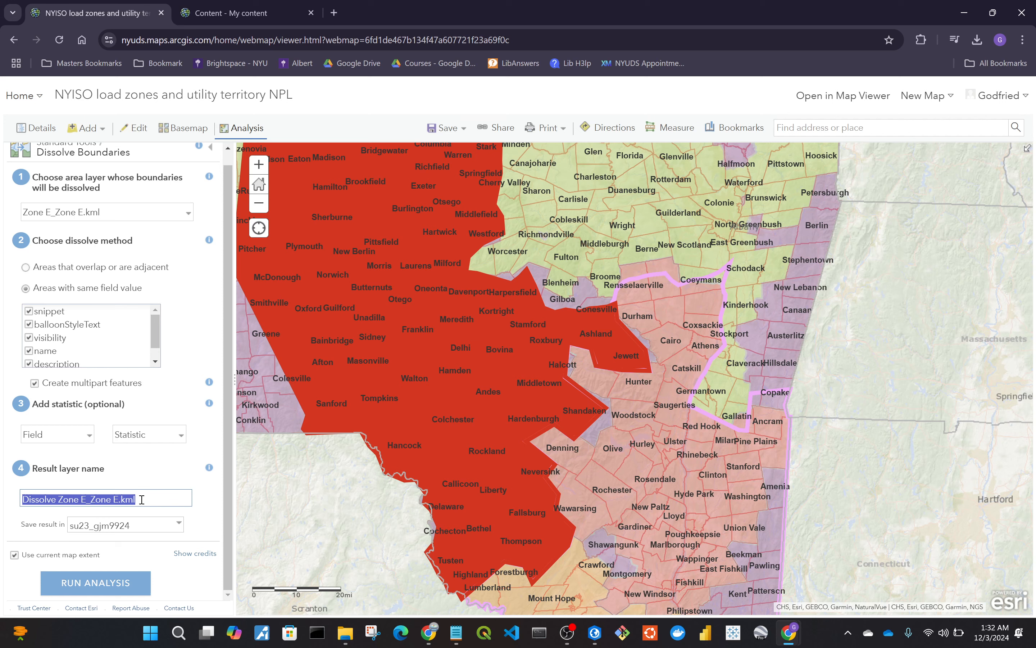
pyautogui.write('NY')
pyautogui.write('I')
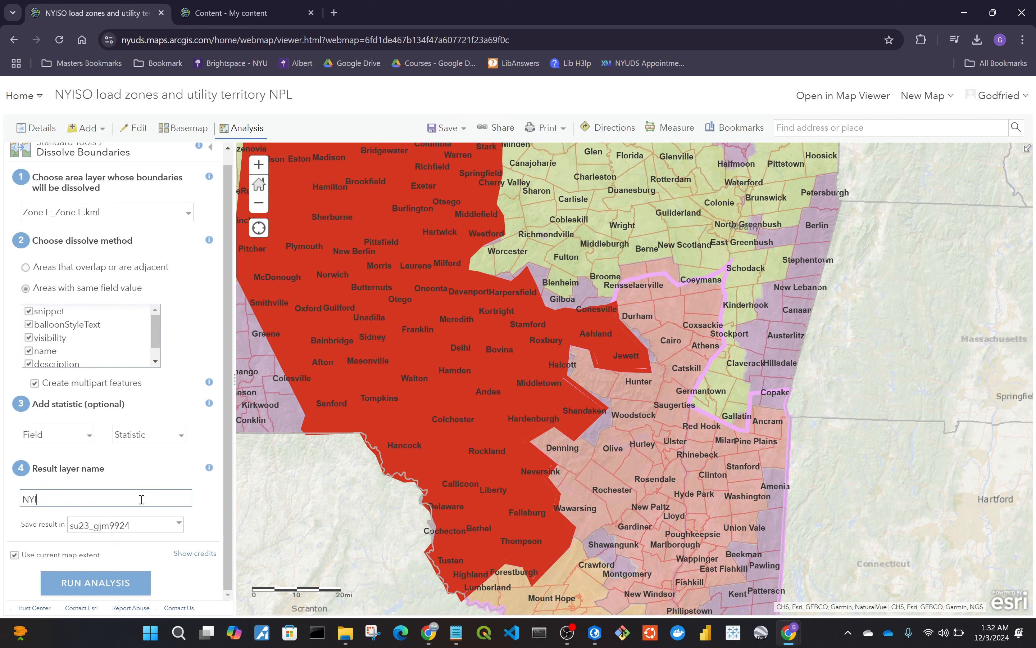
pyautogui.write('SO Zone E')
pyautogui.click(128, 576)
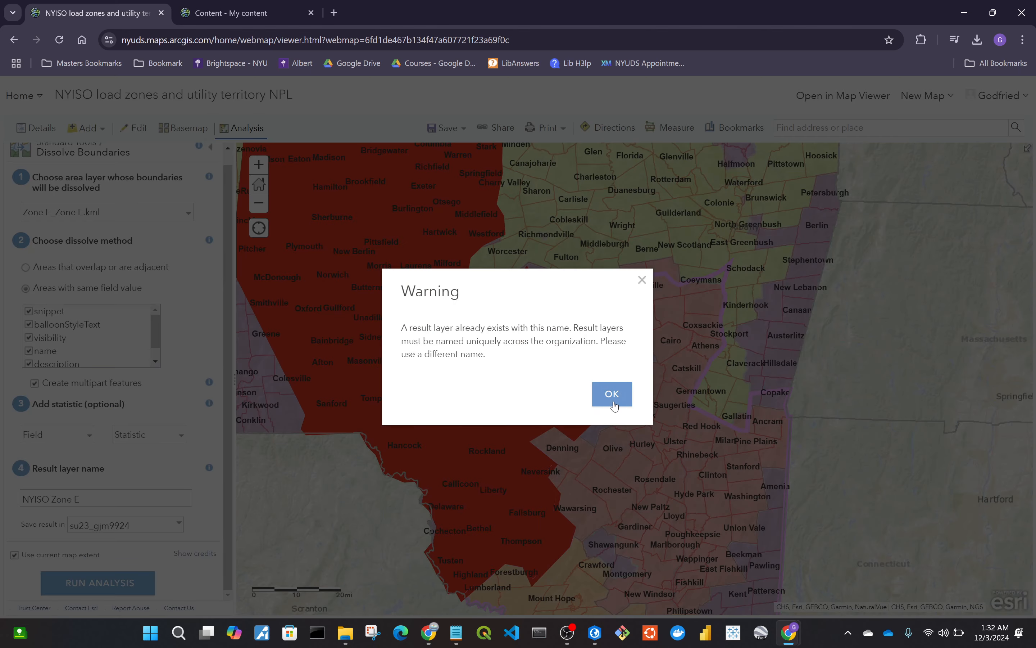
pyautogui.click(612, 394)
# Rename the result layer NYISO Load Zone E and run the Dissolve Boundaries analysis.
pyautogui.click(144, 499)
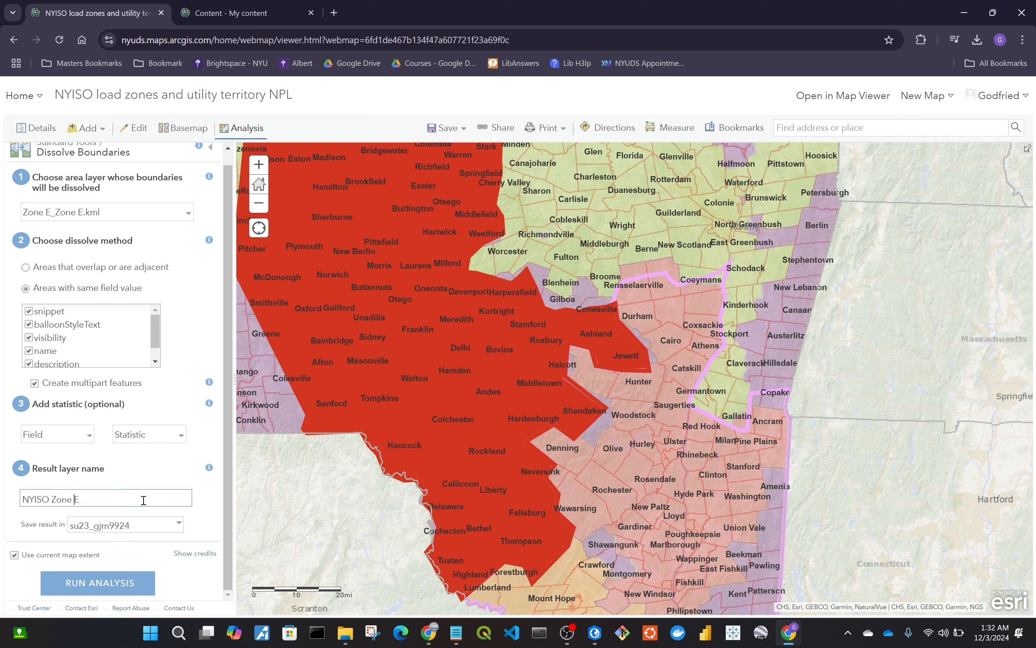
pyautogui.scroll(1, 162, 315)
pyautogui.scroll(-1, 162, 315)
pyautogui.write('Load')
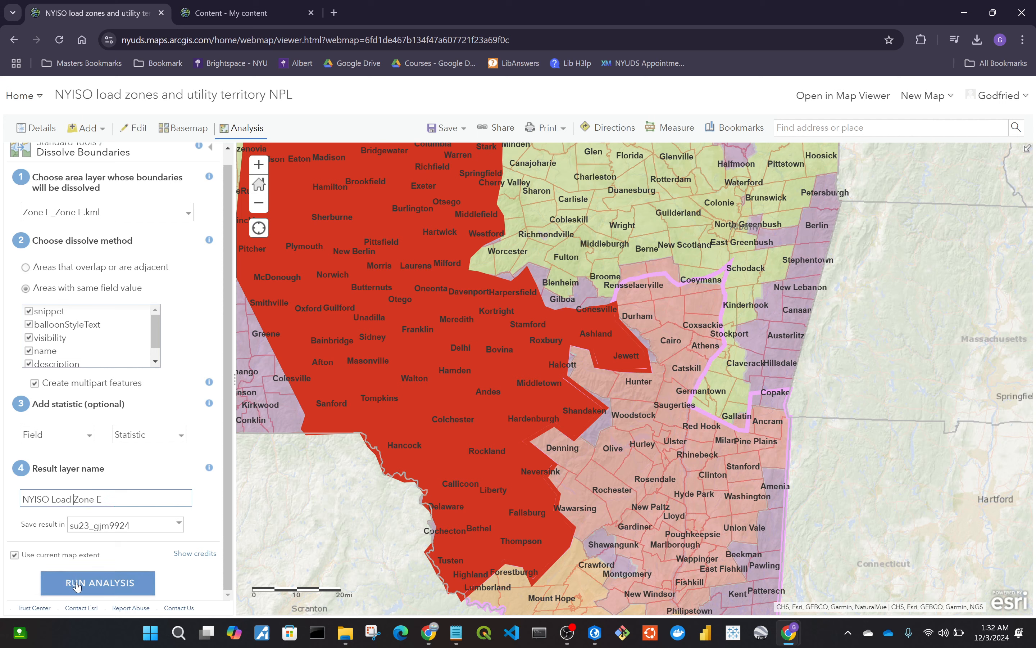
pyautogui.click(77, 585)
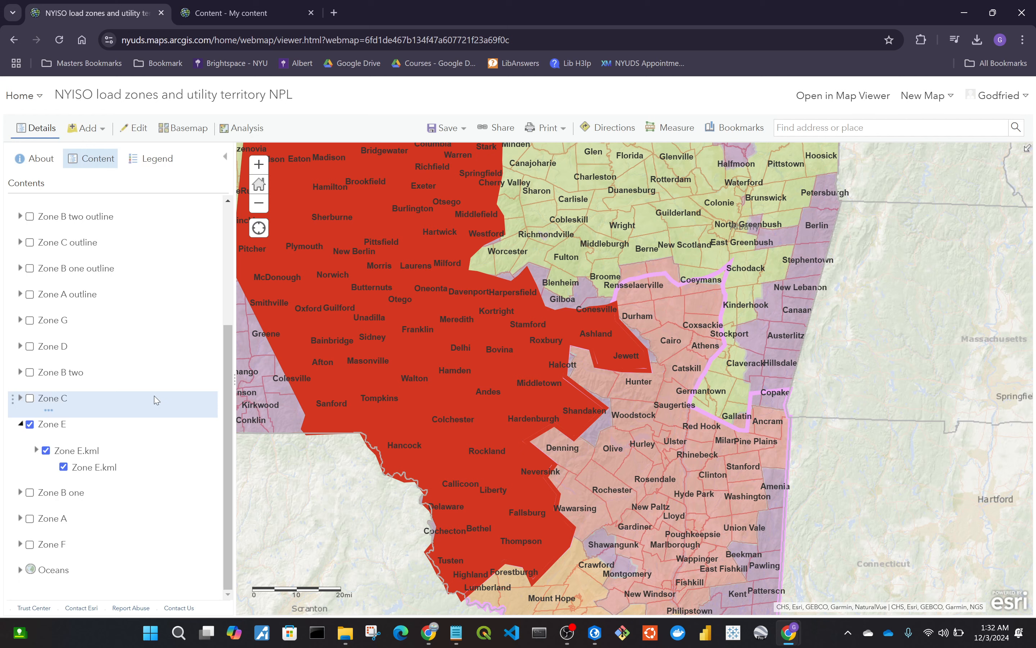
# Turn off the e_ServTerr, municipal boundaries, and Zone E, Zone D and Zone G outline layers.
pyautogui.scroll(4, 158, 385)
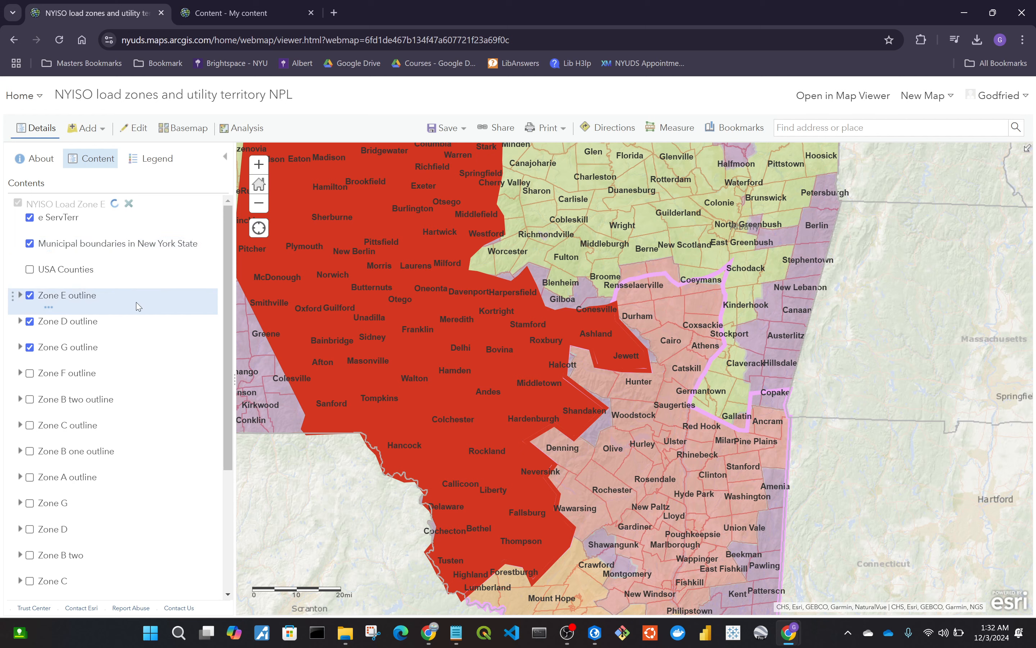
pyautogui.click(29, 217)
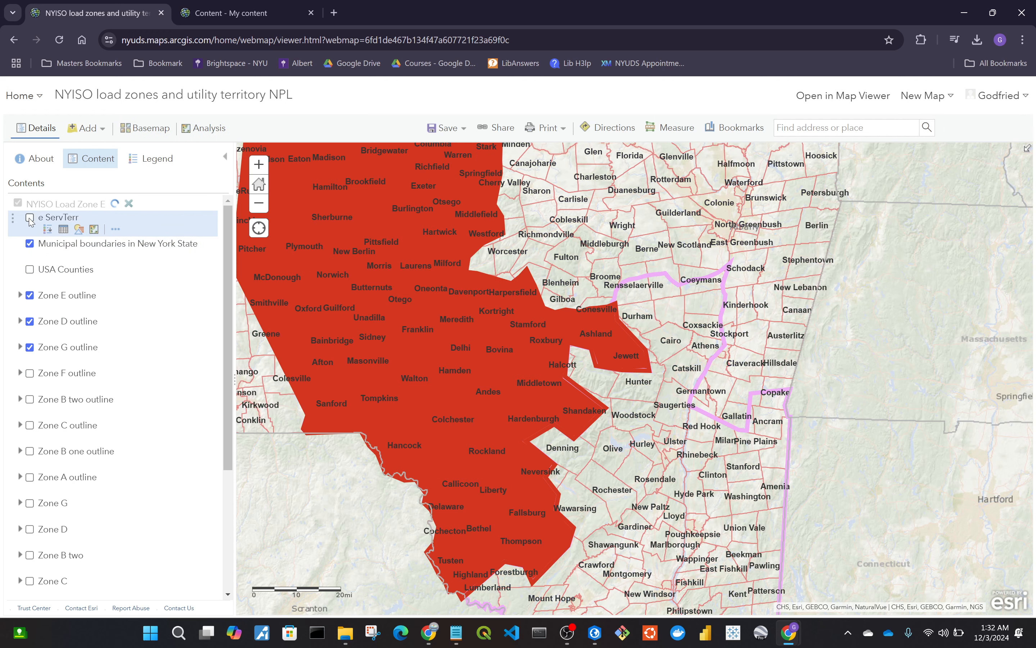
pyautogui.click(30, 243)
pyautogui.click(30, 295)
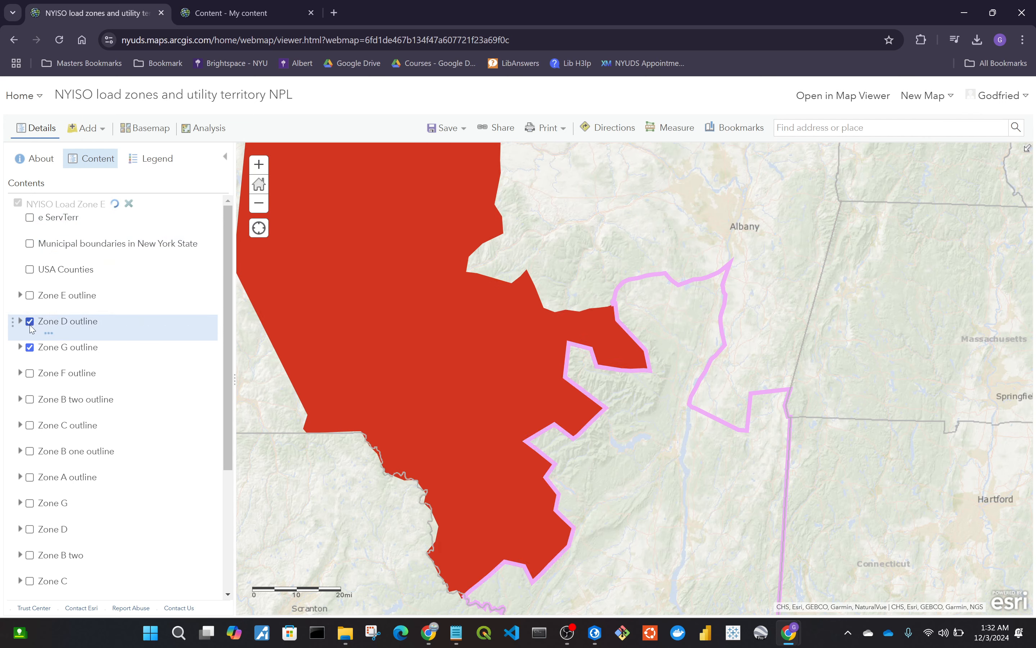
pyautogui.click(30, 321)
pyautogui.click(30, 348)
# Turn off and collapse the original Zone E layer.
pyautogui.scroll(-4, 40, 428)
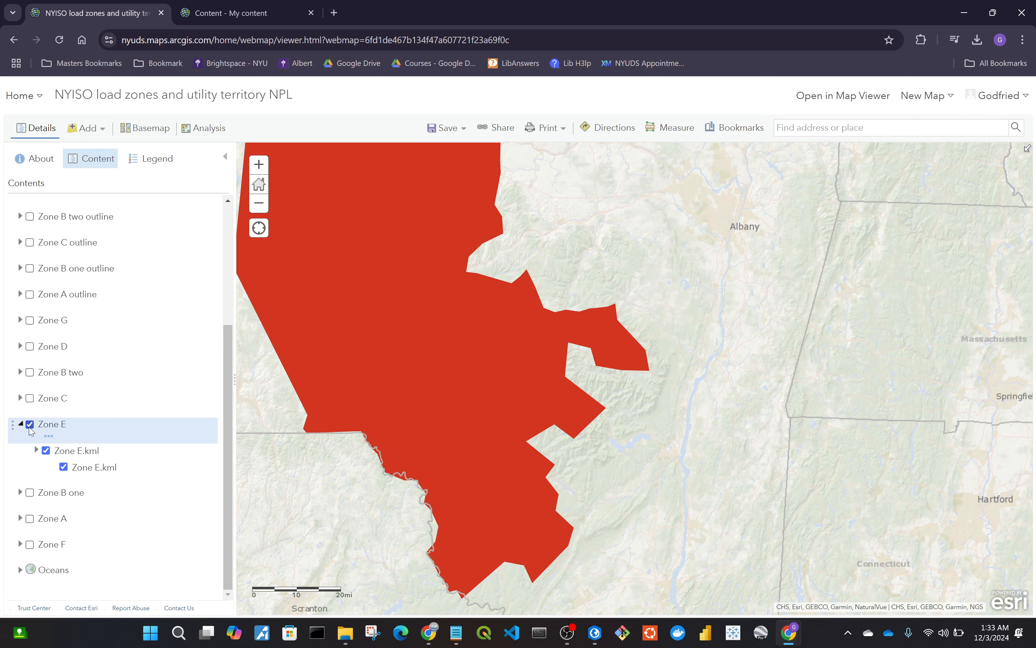
pyautogui.click(29, 425)
pyautogui.click(21, 423)
pyautogui.scroll(4, 88, 389)
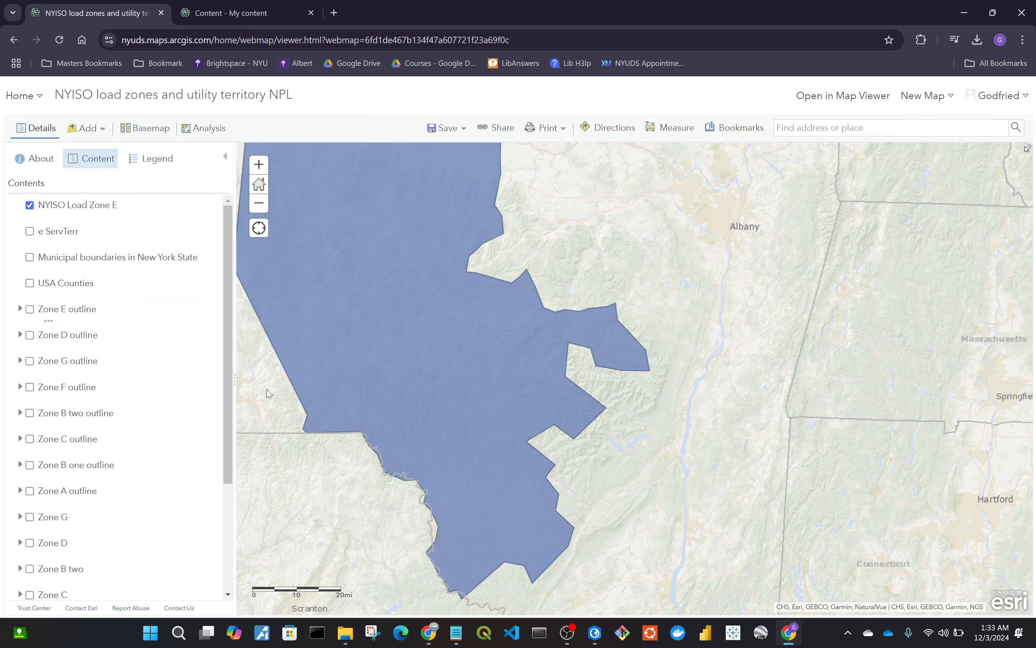
# Open and review the pop-up attributes of the dissolved NYISO Load Zone E polygon.
pyautogui.moveTo(272, 391); pyautogui.dragTo(430, 409)
pyautogui.scroll(-1, 395, 396)
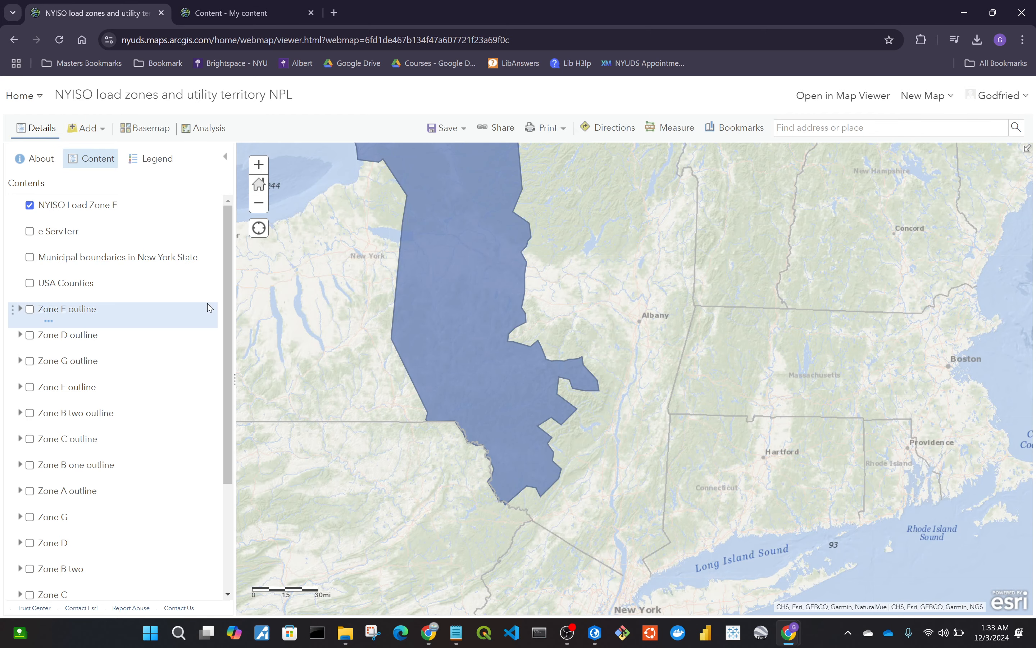
pyautogui.scroll(-3, 22, 518)
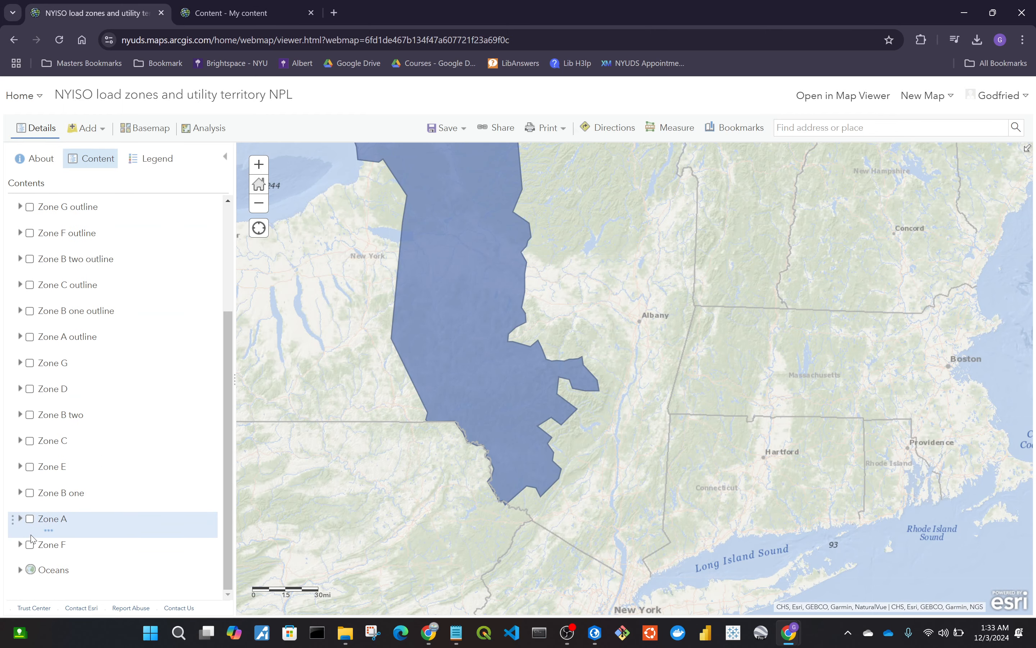
pyautogui.click(21, 466)
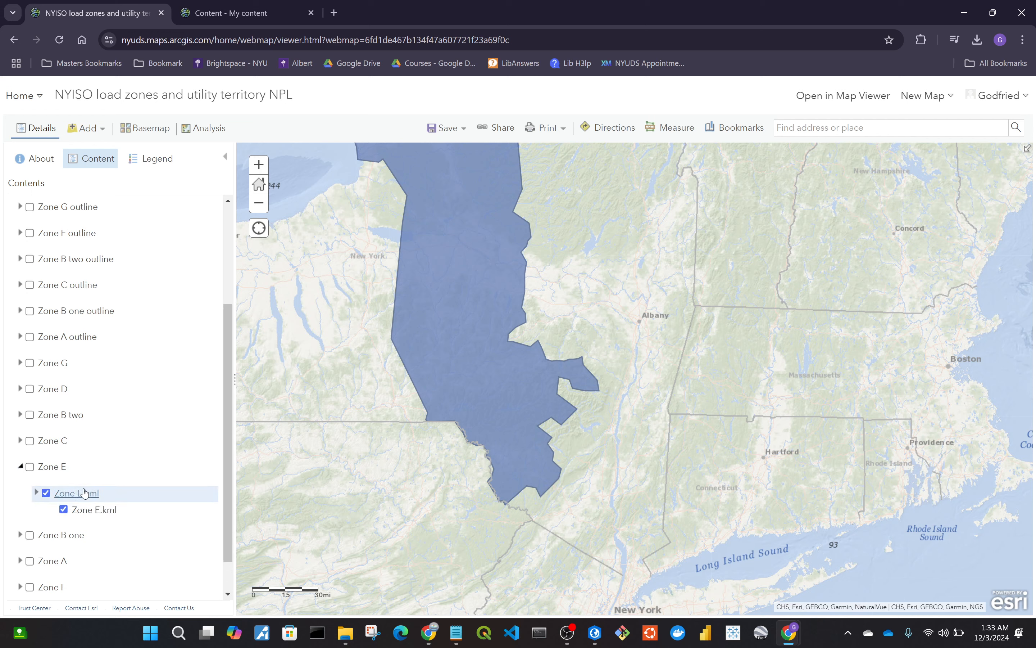
pyautogui.click(20, 467)
pyautogui.scroll(3, 75, 429)
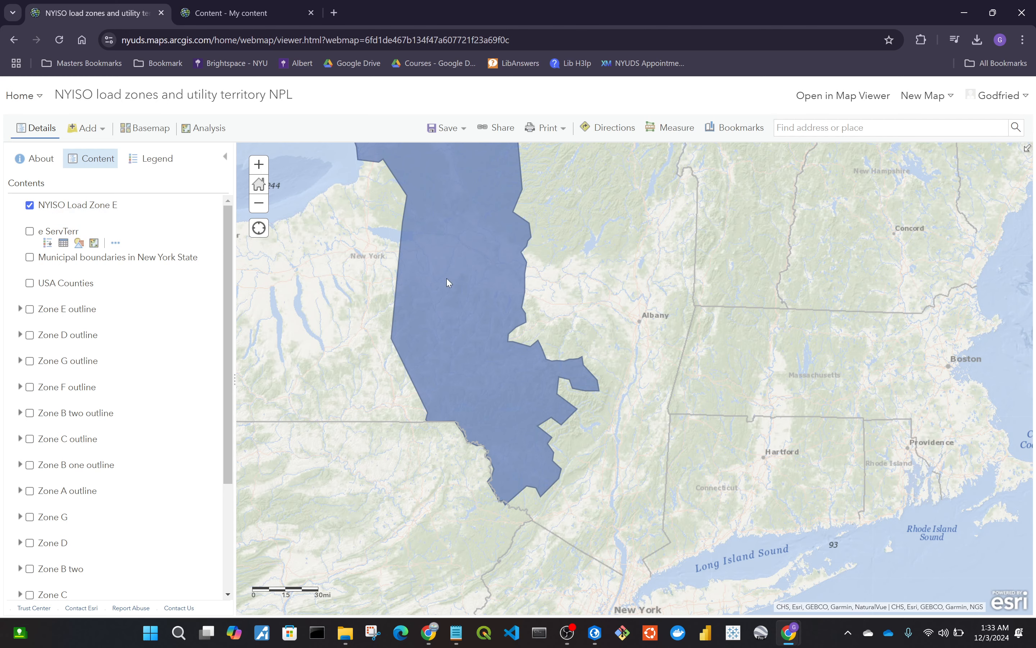
pyautogui.moveTo(359, 290); pyautogui.dragTo(397, 392)
pyautogui.scroll(-1, 492, 371)
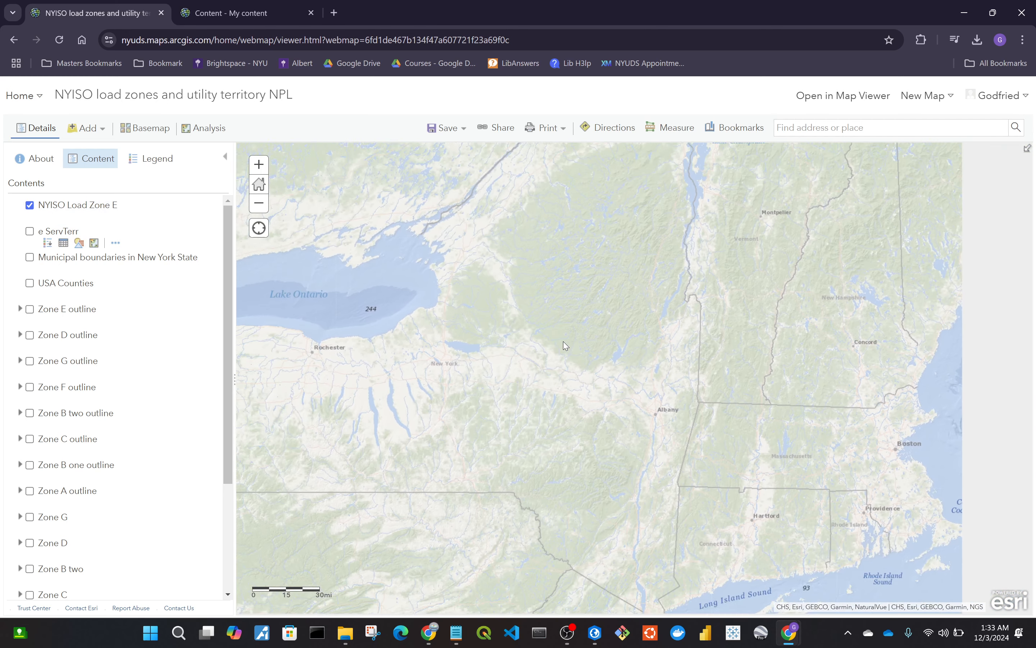
pyautogui.click(514, 268)
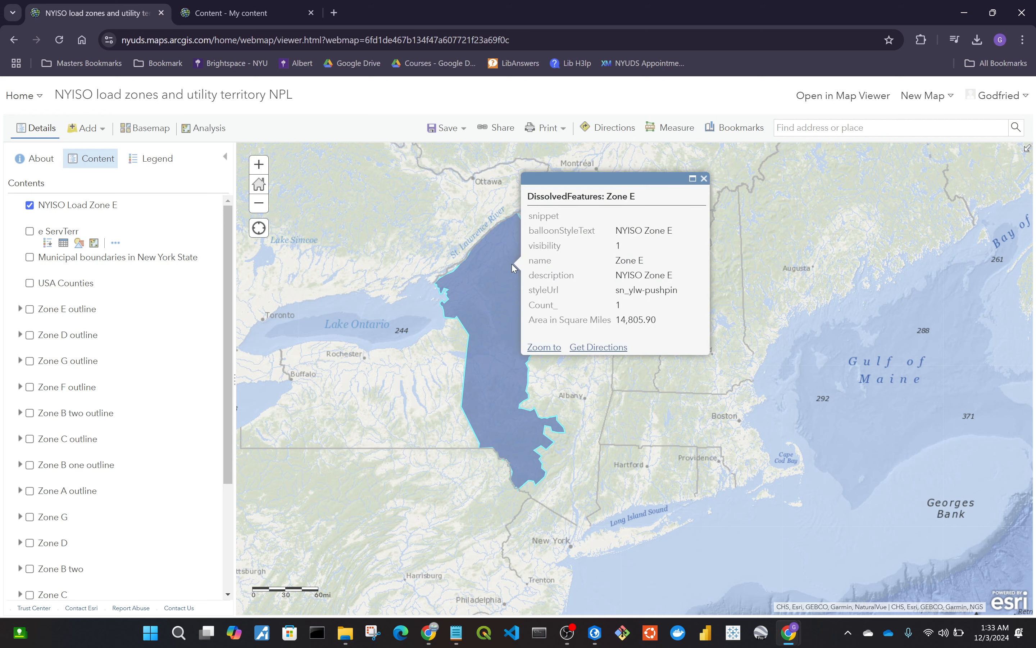
pyautogui.moveTo(530, 220); pyautogui.dragTo(656, 319)
pyautogui.click(656, 317)
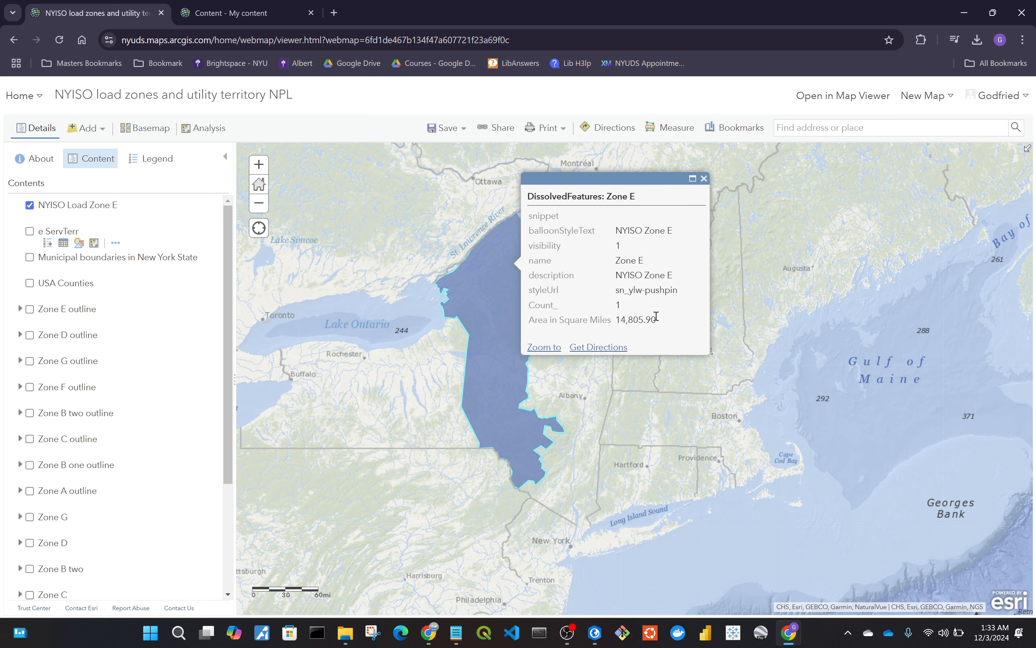
pyautogui.doubleClick(559, 232)
pyautogui.doubleClick(554, 246)
pyautogui.doubleClick(569, 277)
pyautogui.click(620, 307)
pyautogui.click(612, 399)
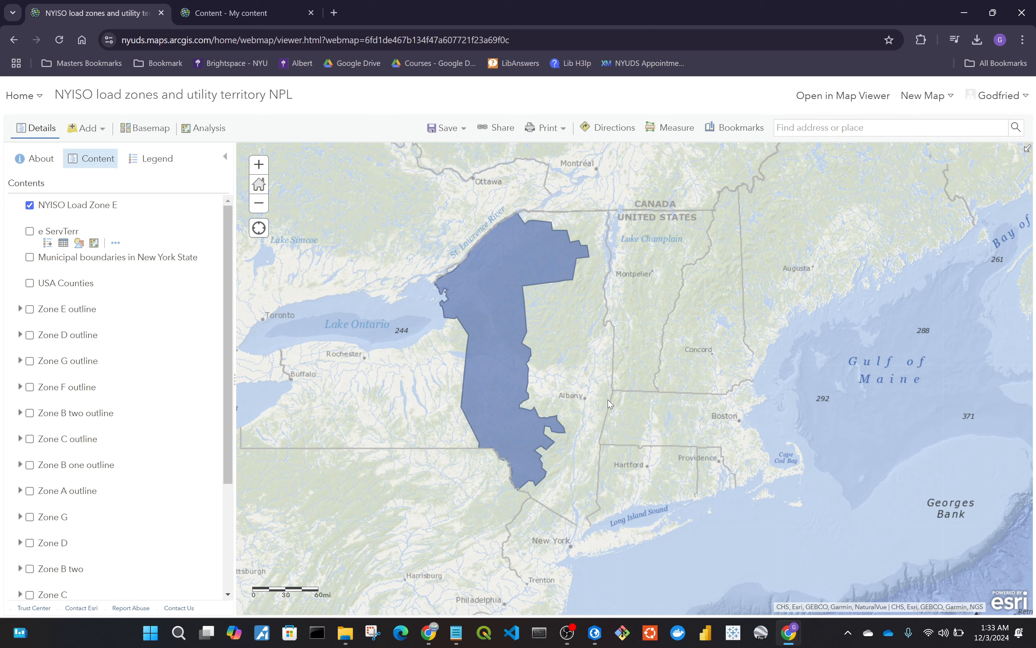
# Export the NYISO_Load_Zone_E hosted feature layer from My Content to a shapefile and download it.
pyautogui.click(261, 9)
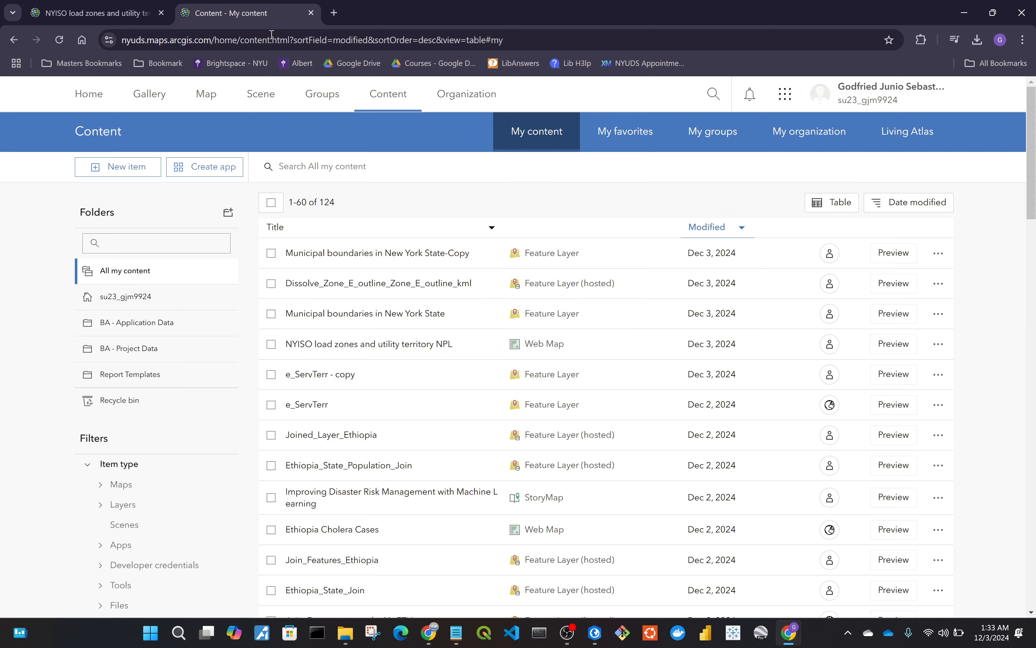
pyautogui.click(62, 39)
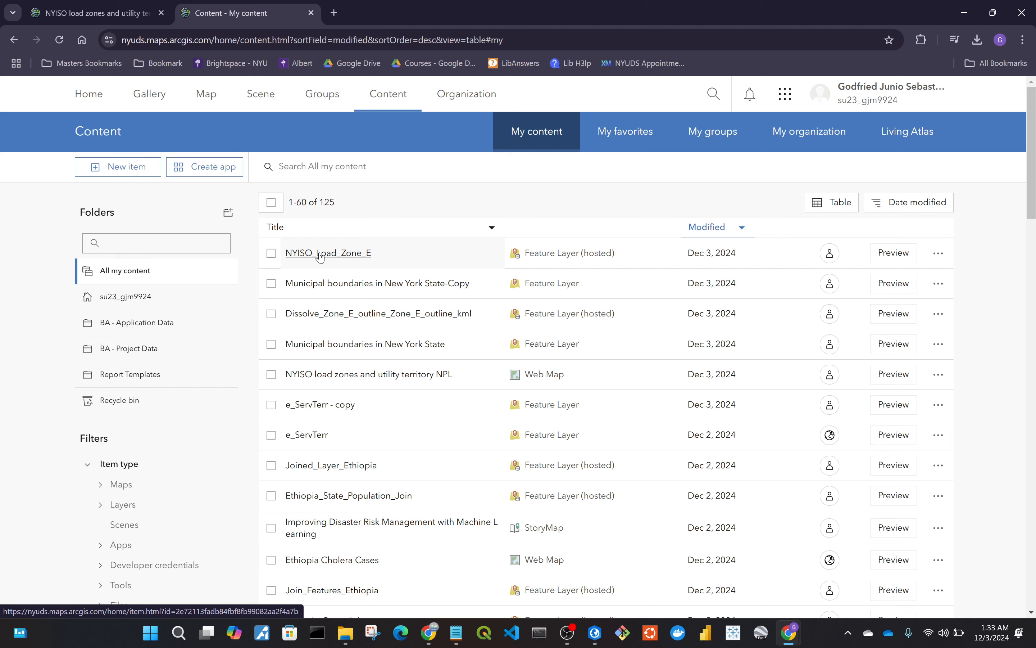
pyautogui.click(320, 256)
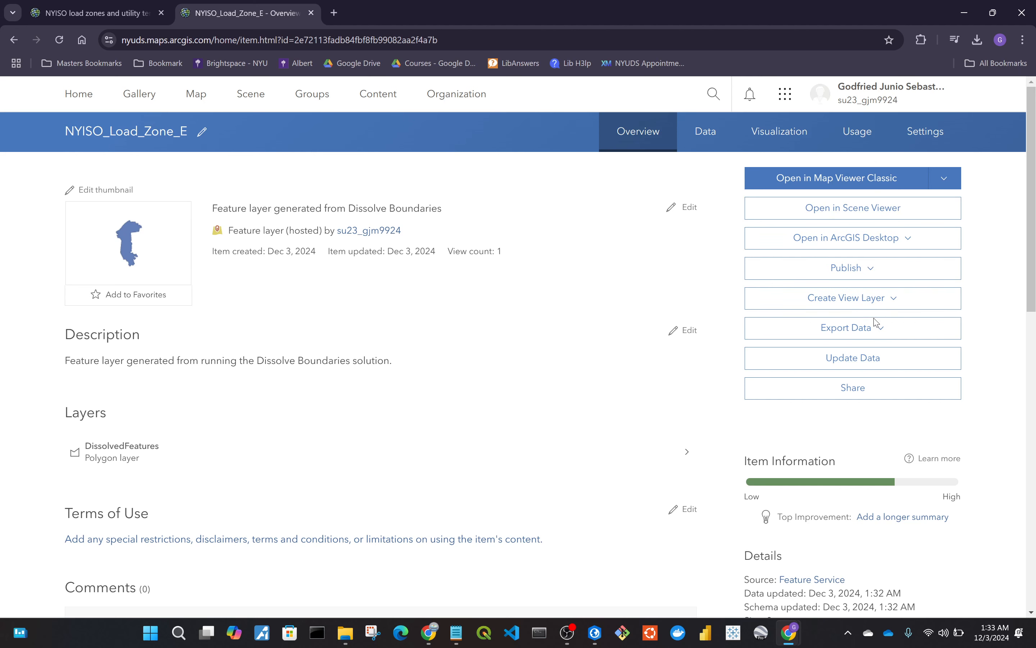
pyautogui.click(876, 329)
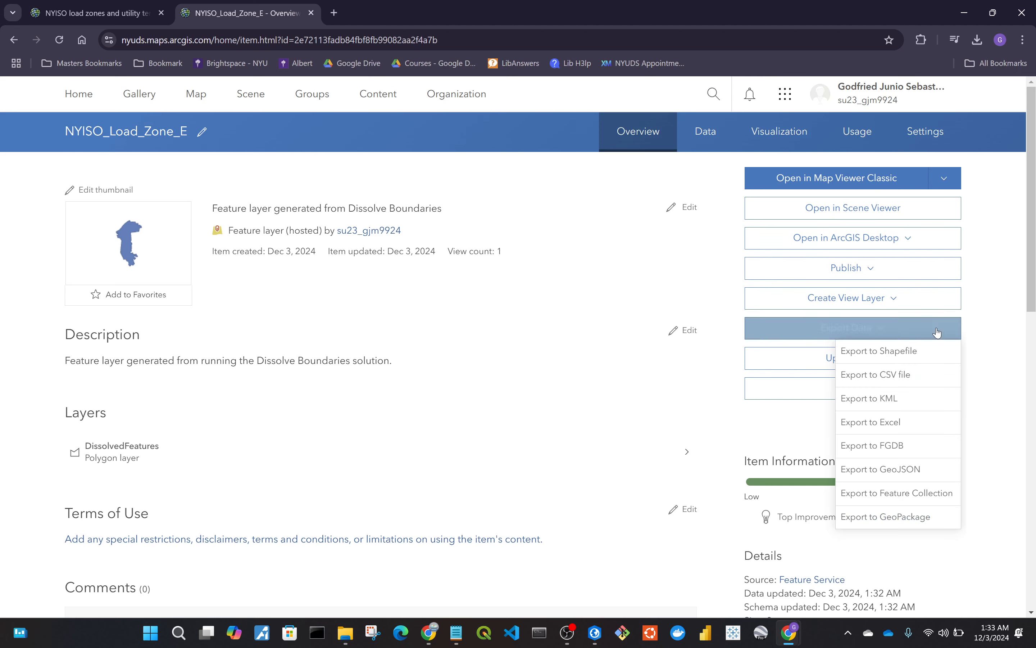
pyautogui.click(921, 351)
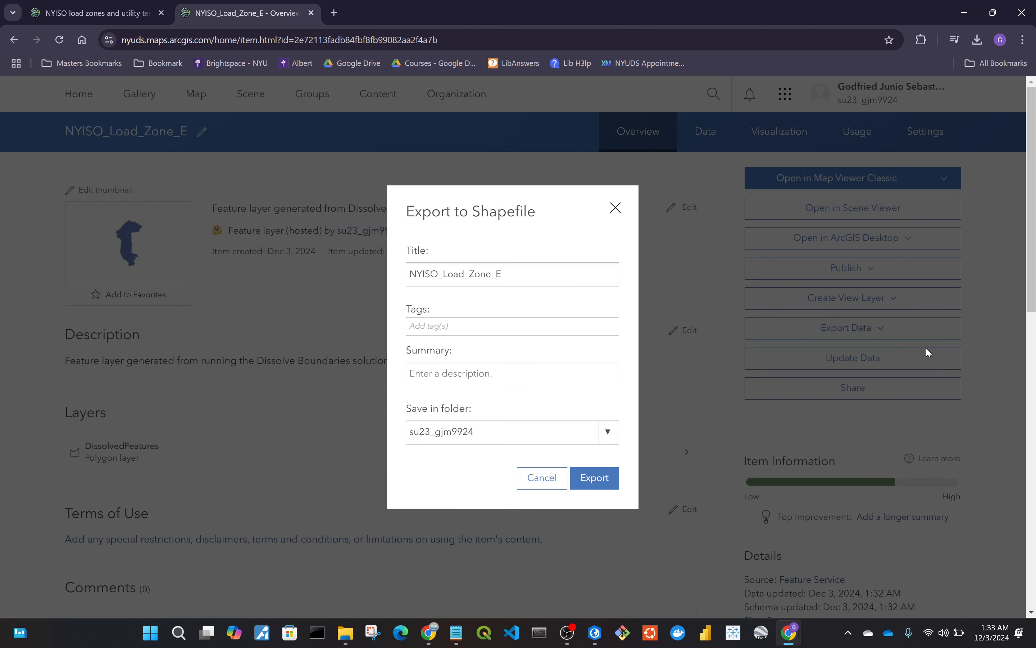
pyautogui.click(611, 490)
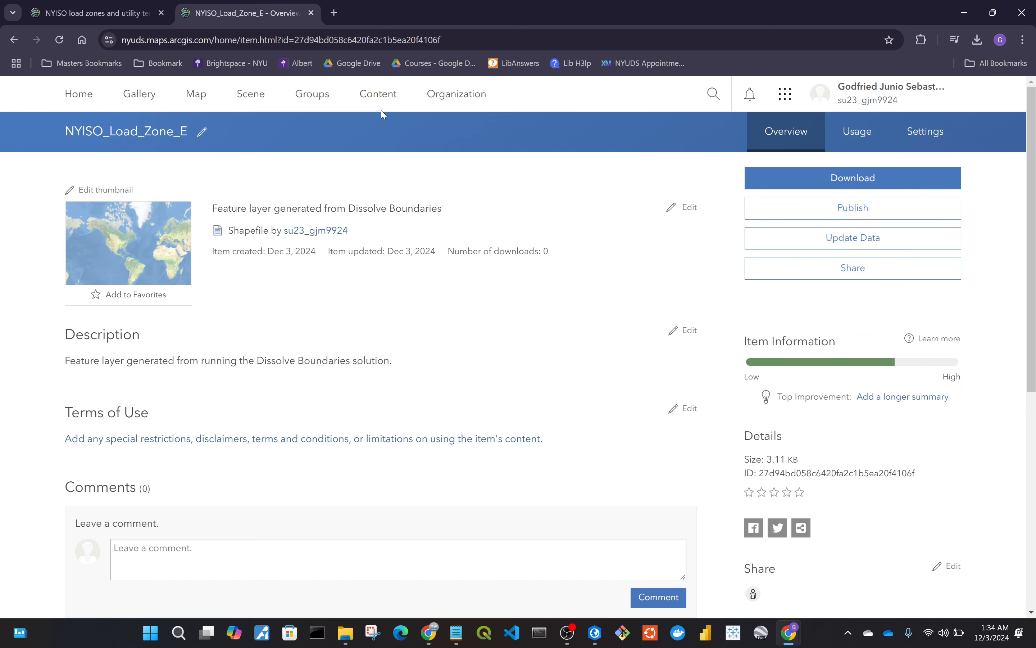
pyautogui.click(832, 185)
# Return to the web map and open the options of the NYISO Load Zone E layer.
pyautogui.click(71, 4)
pyautogui.scroll(-5, 153, 457)
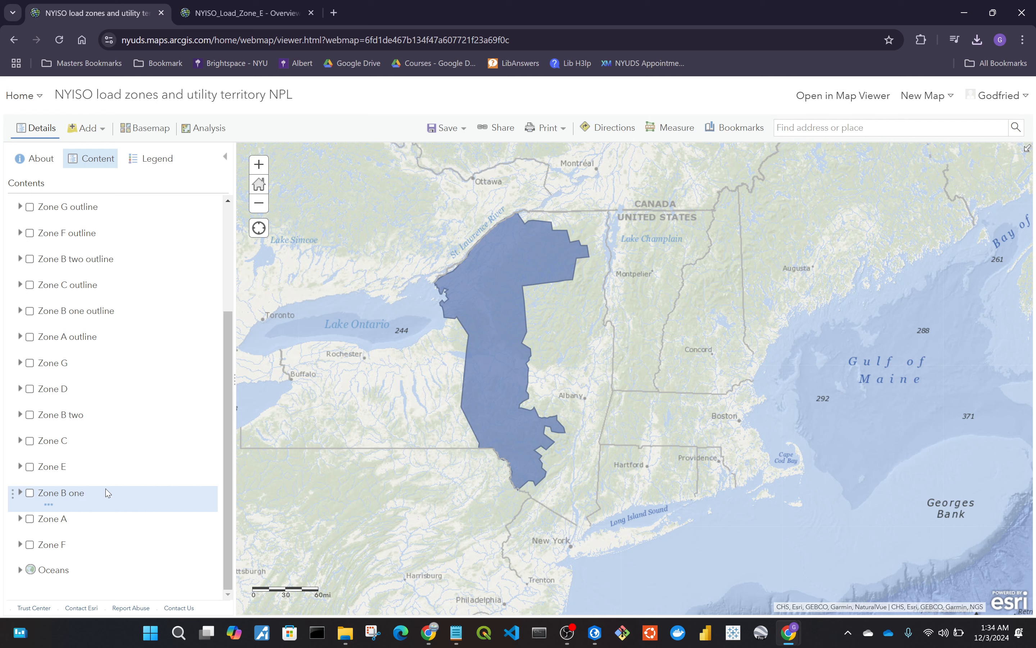
pyautogui.scroll(3, 134, 363)
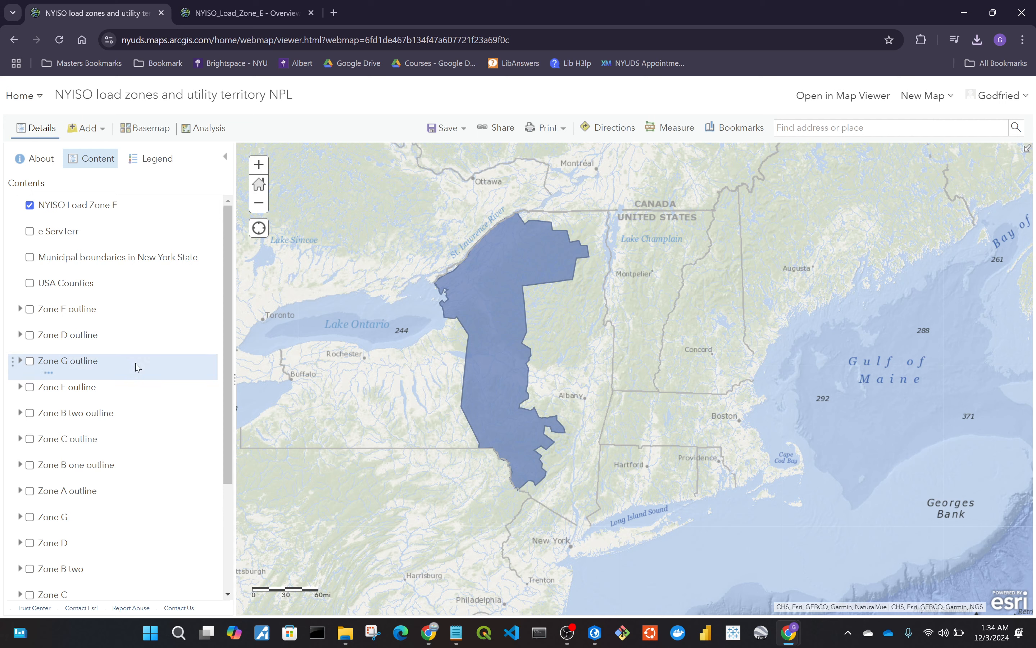
pyautogui.click(77, 205)
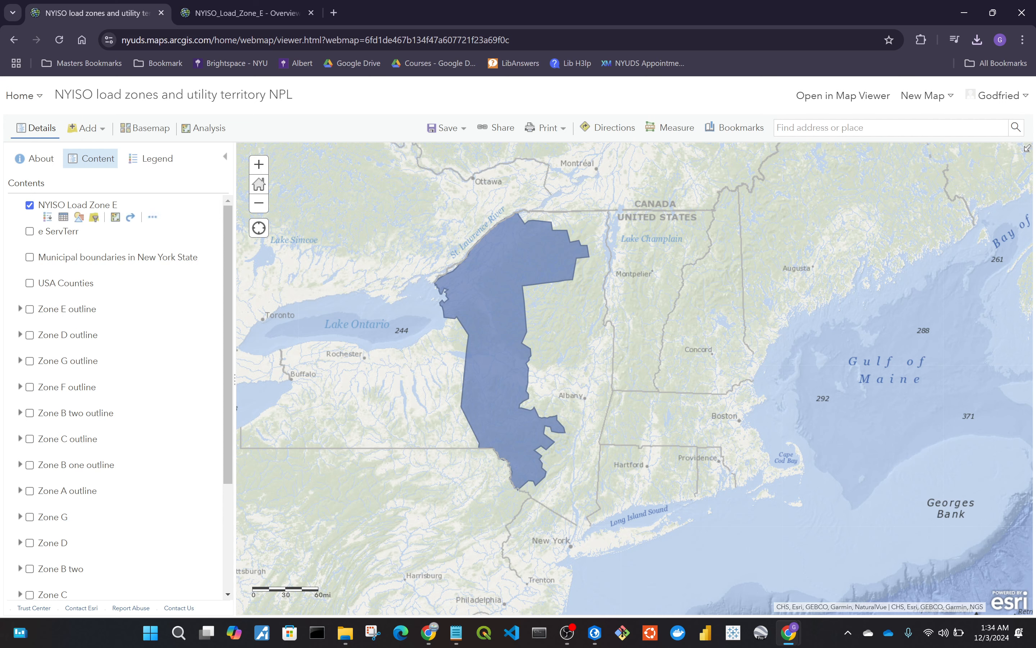